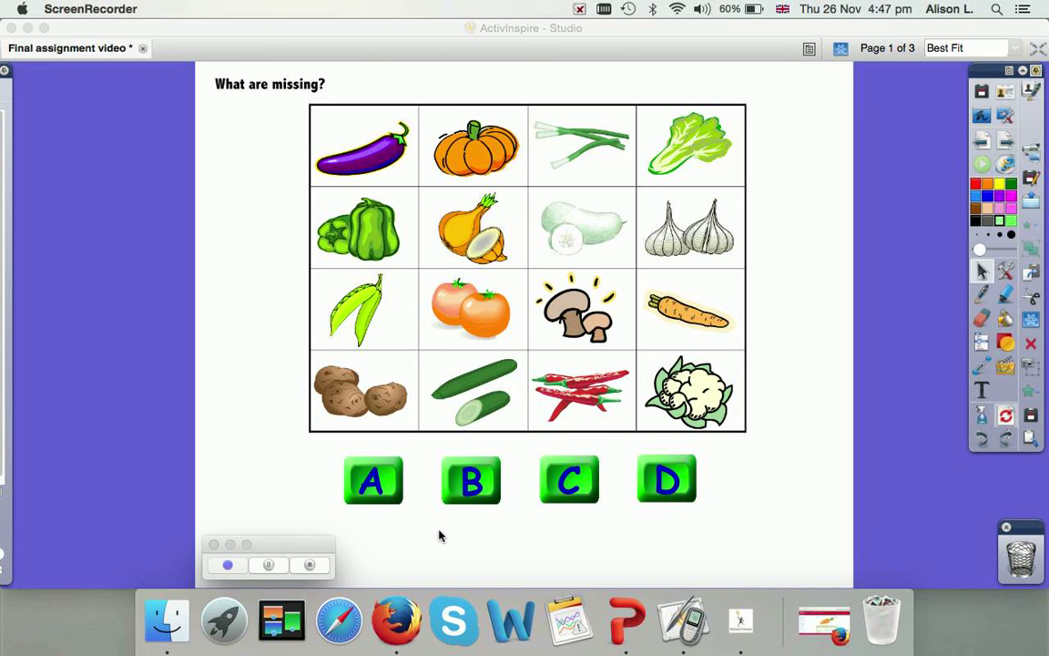
Test the A and B buttons on the vegetable grid by hiding and revealing the pictures each one covers.
left_click(373, 483)
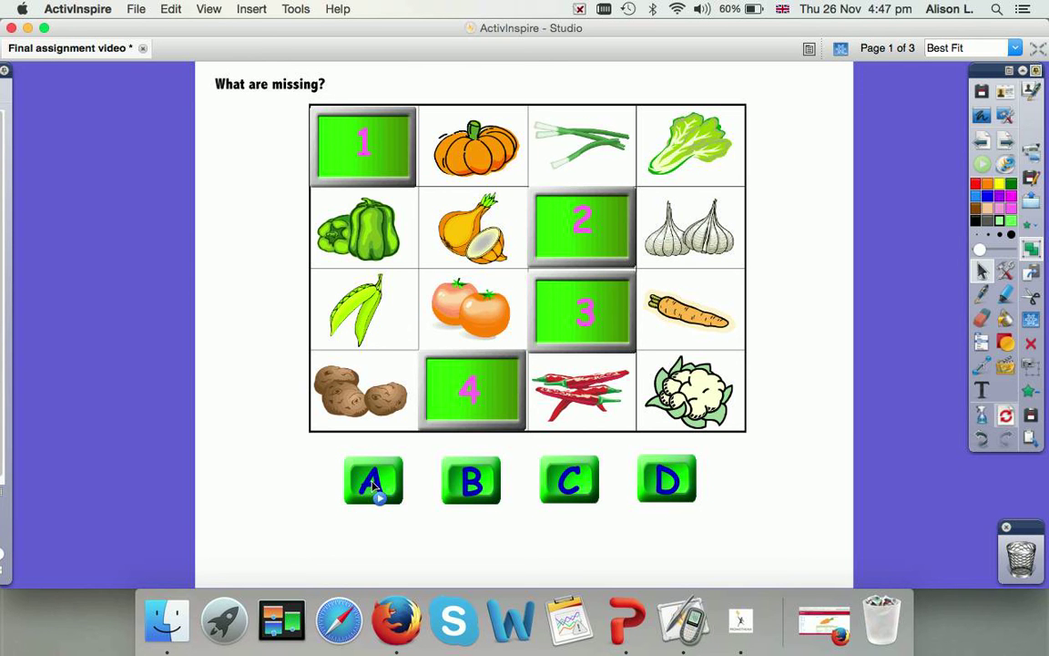
left_click(373, 486)
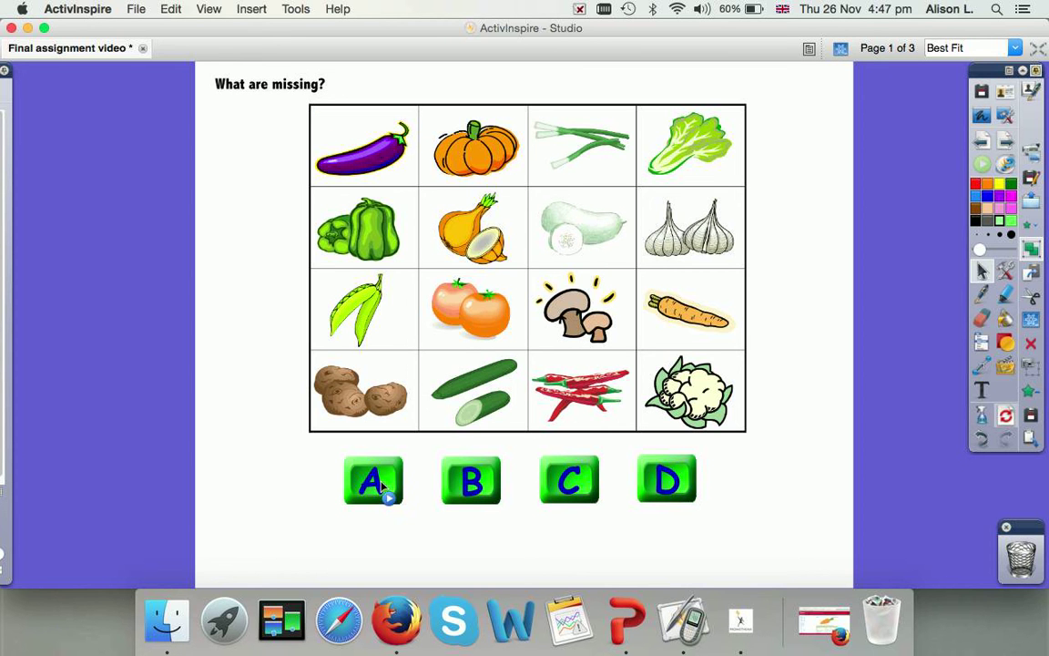
left_click(471, 483)
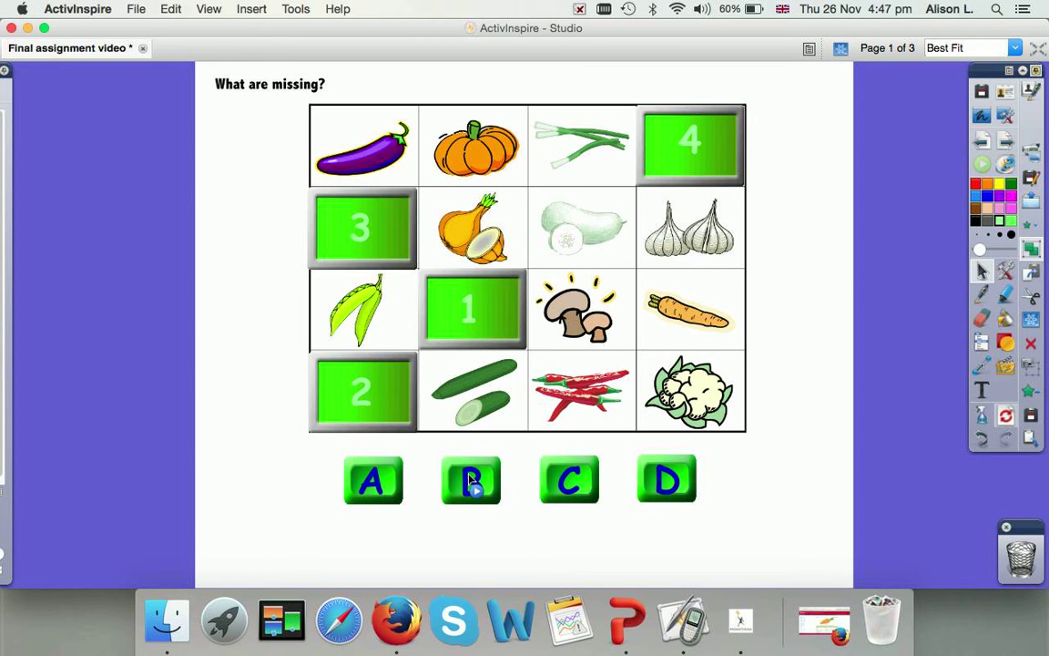
left_click(470, 483)
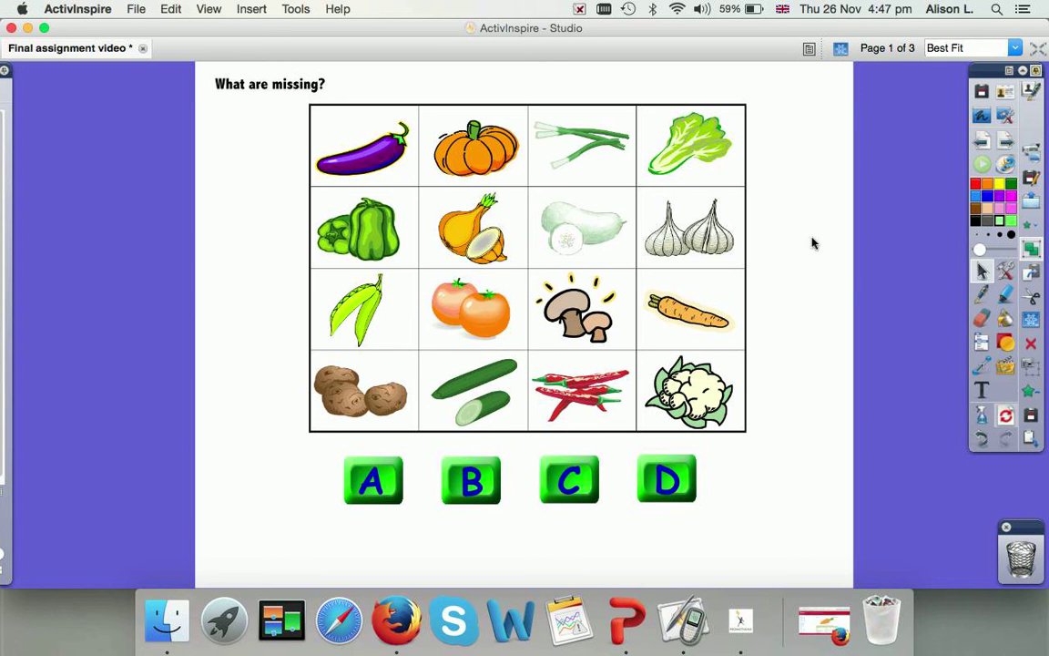
Go to page 2, enter desktop annotation mode with its floating tool moved aside, and switch to Firefox.
left_click(1006, 141)
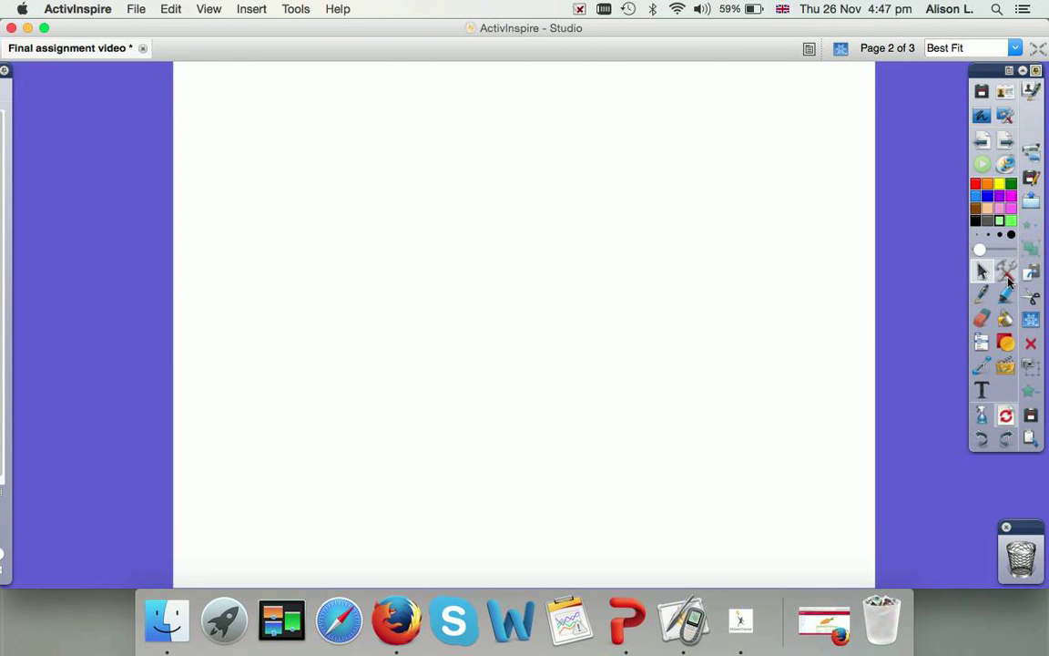
left_click(1006, 116)
left_click_drag(527, 306, 771, 157)
left_click(402, 626)
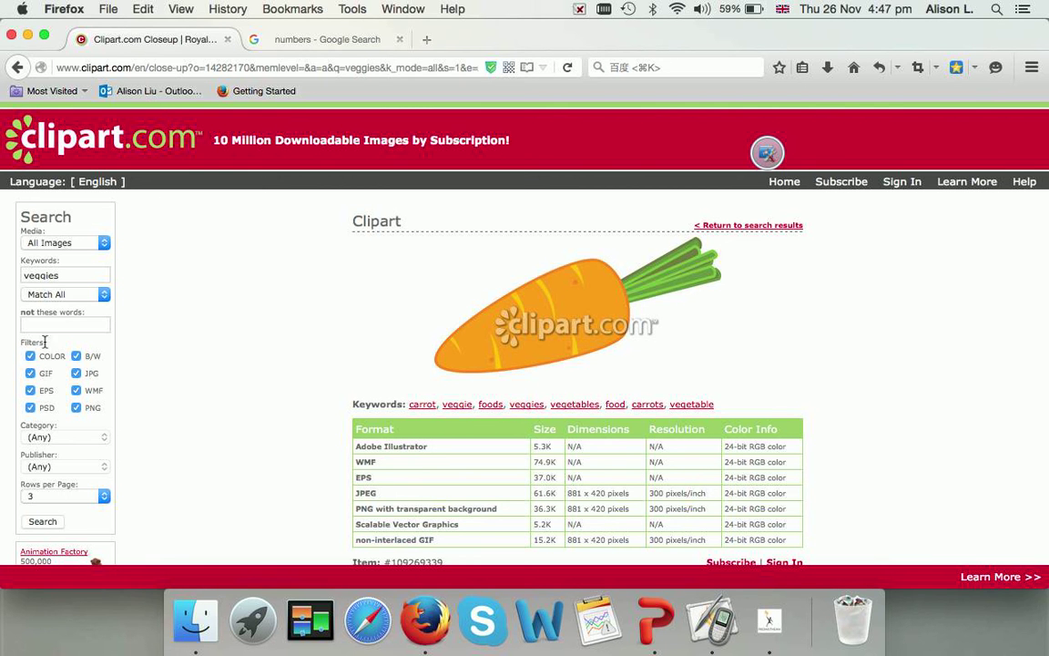
Search clipart.com for veggies and open the orange carrot clipart from the results.
left_click(72, 274)
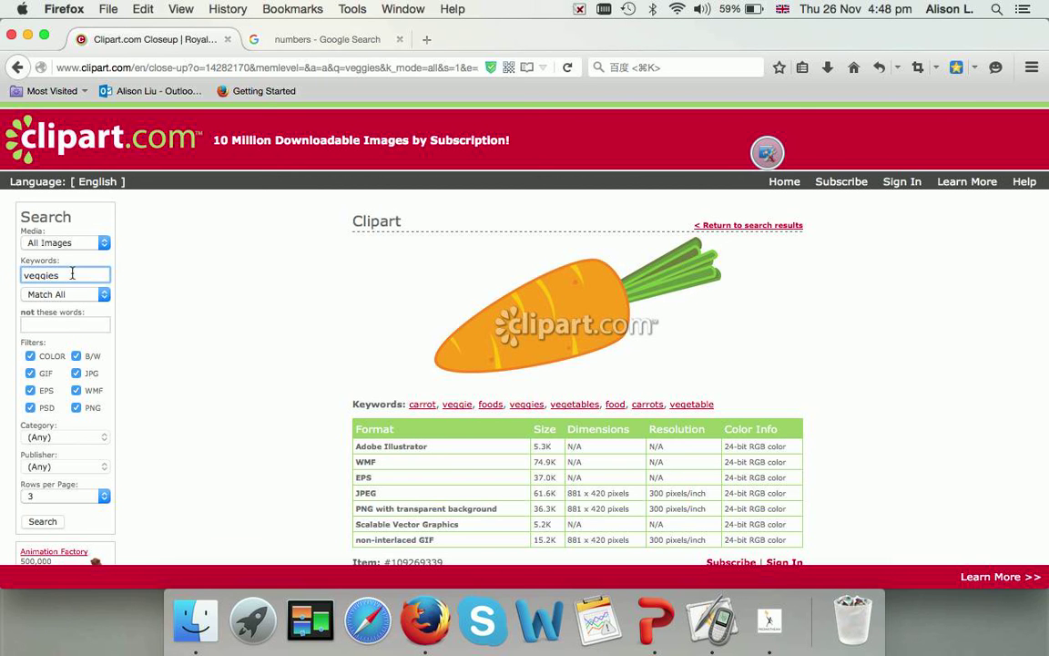
key("Return")
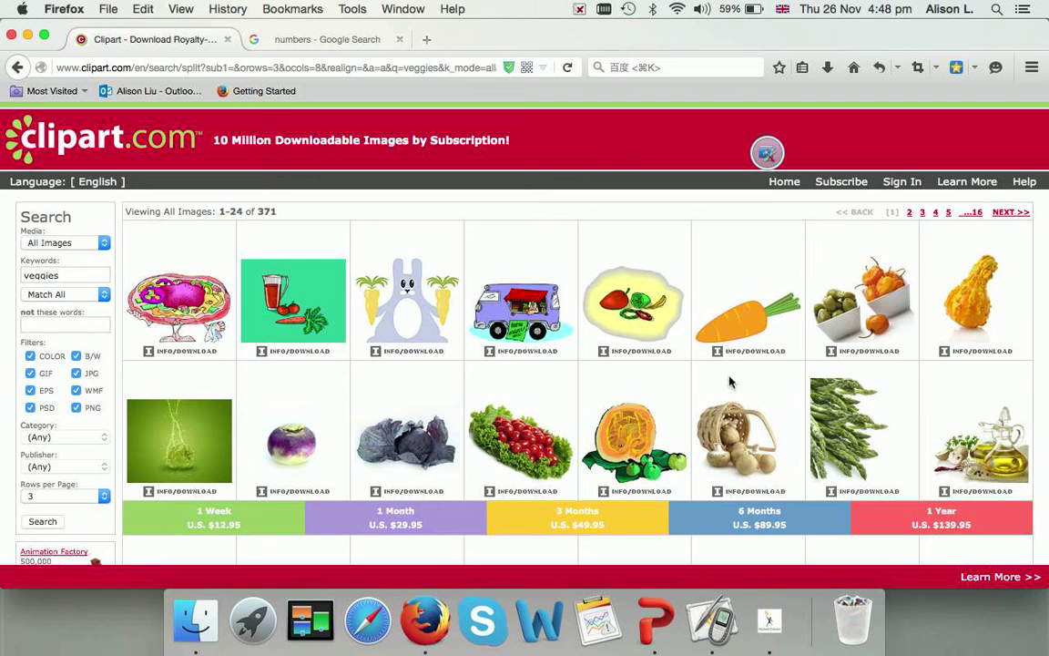
scroll(733, 392, "down", 5)
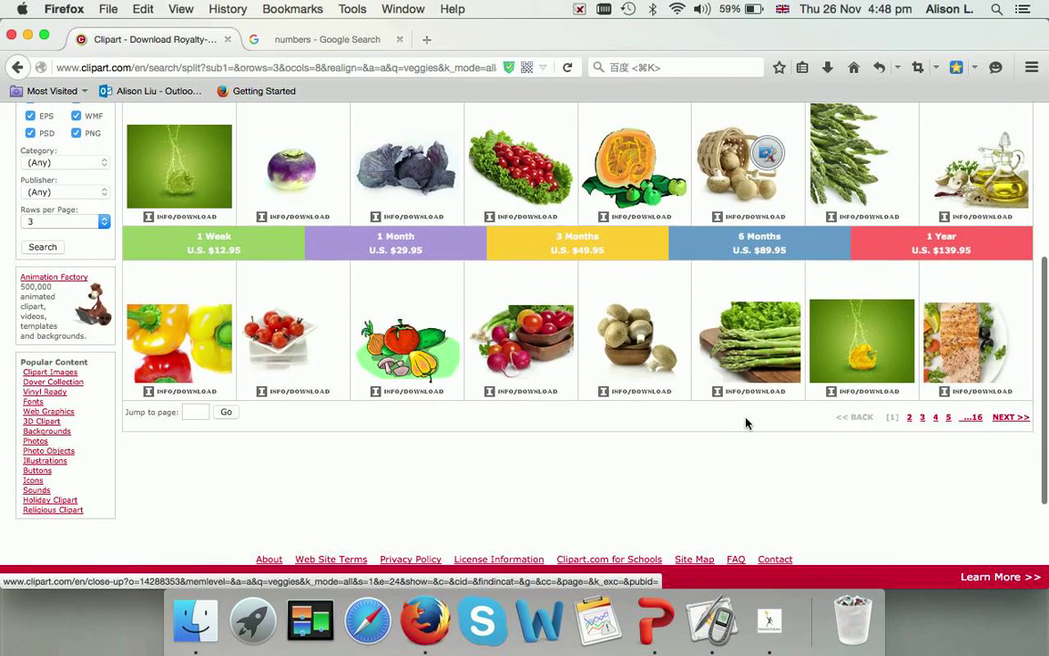
scroll(639, 438, "up", 3)
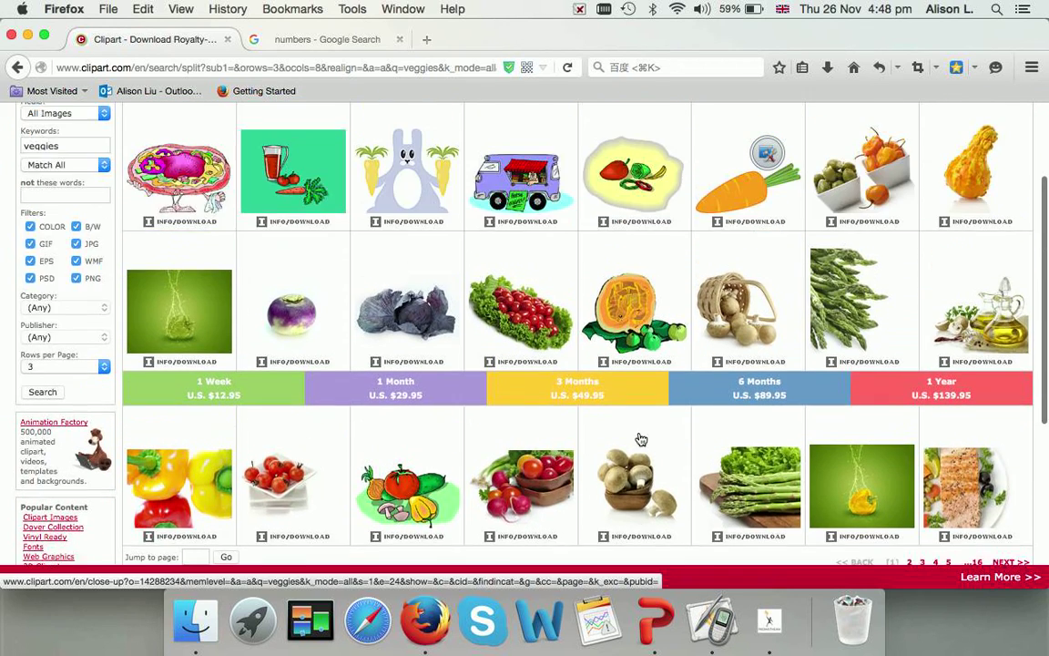
scroll(641, 440, "up", 2)
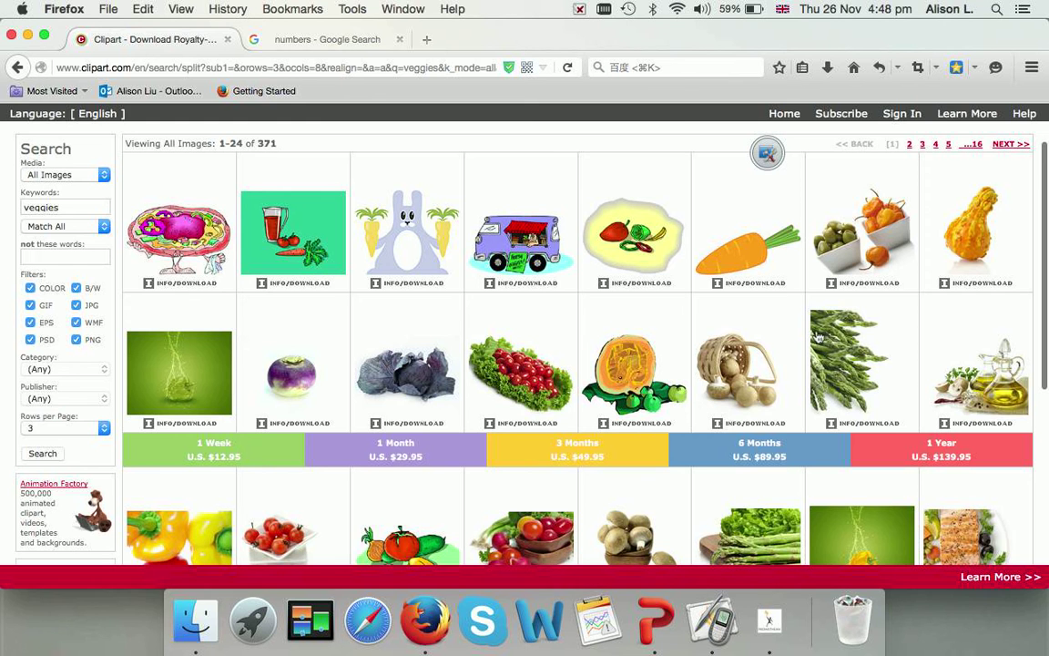
left_click(743, 255)
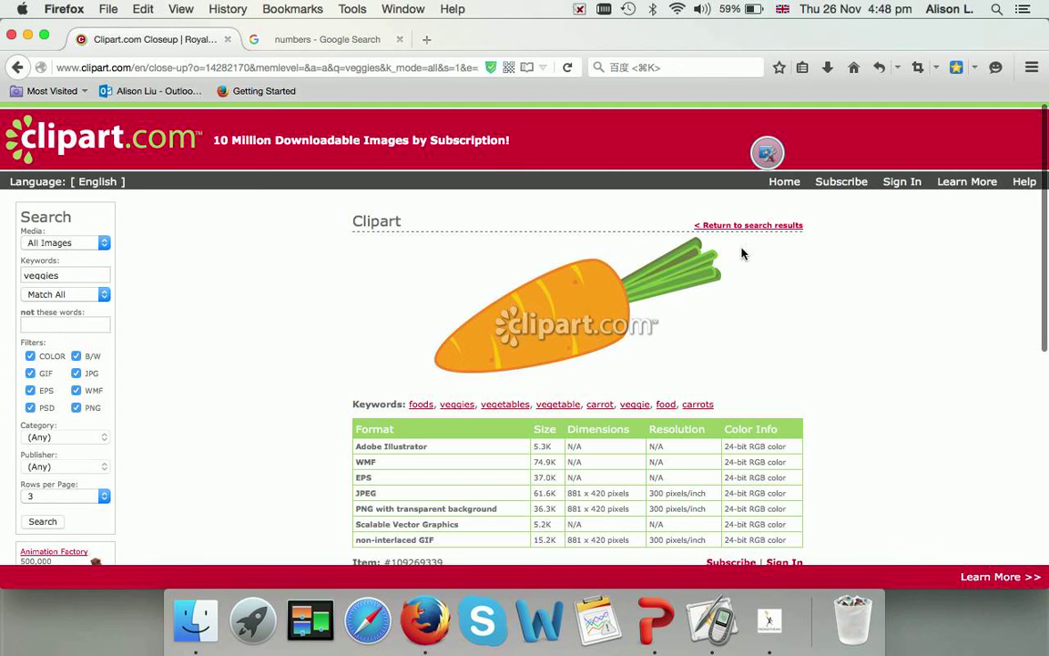
Take an area snapshot framing the carrot image, with left 516 and top 282, and send it to the current page.
left_click_drag(769, 157, 871, 155)
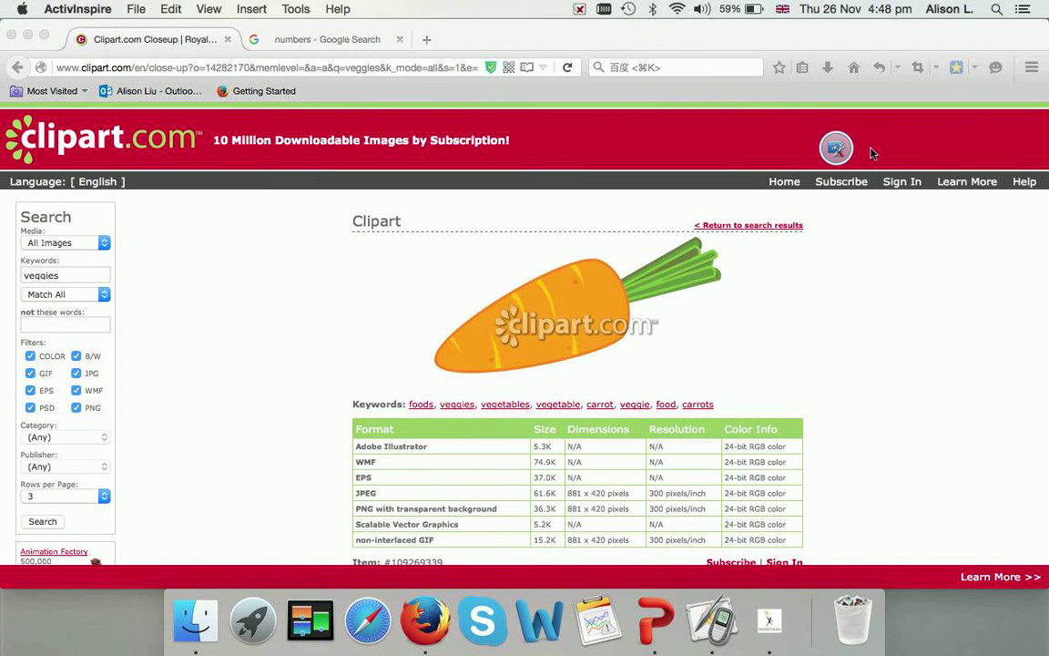
left_click(874, 147)
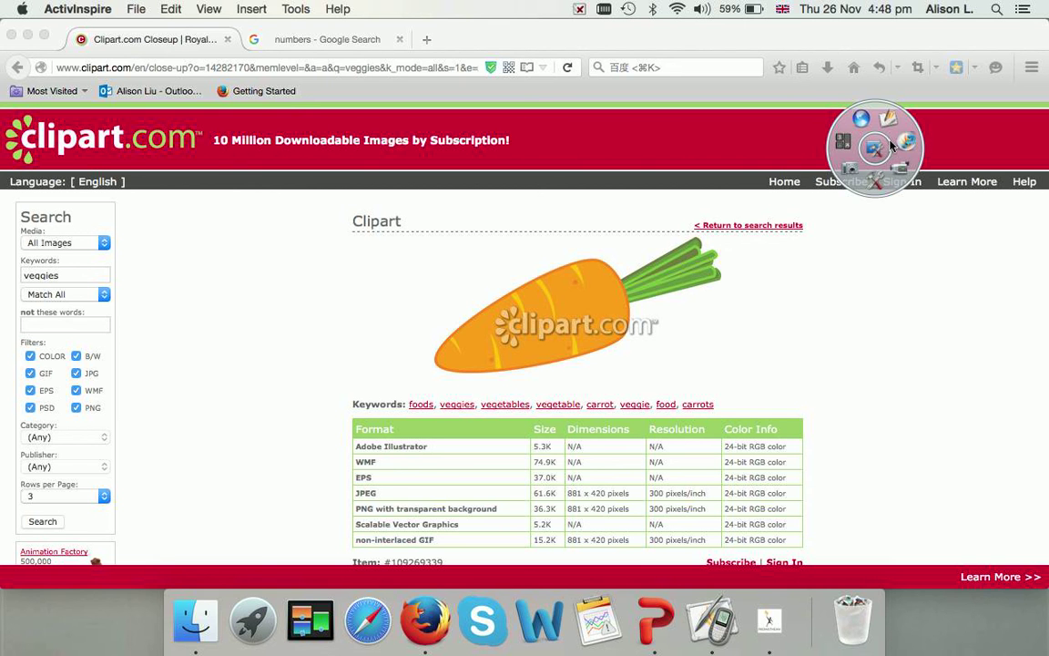
mouse_move(852, 170)
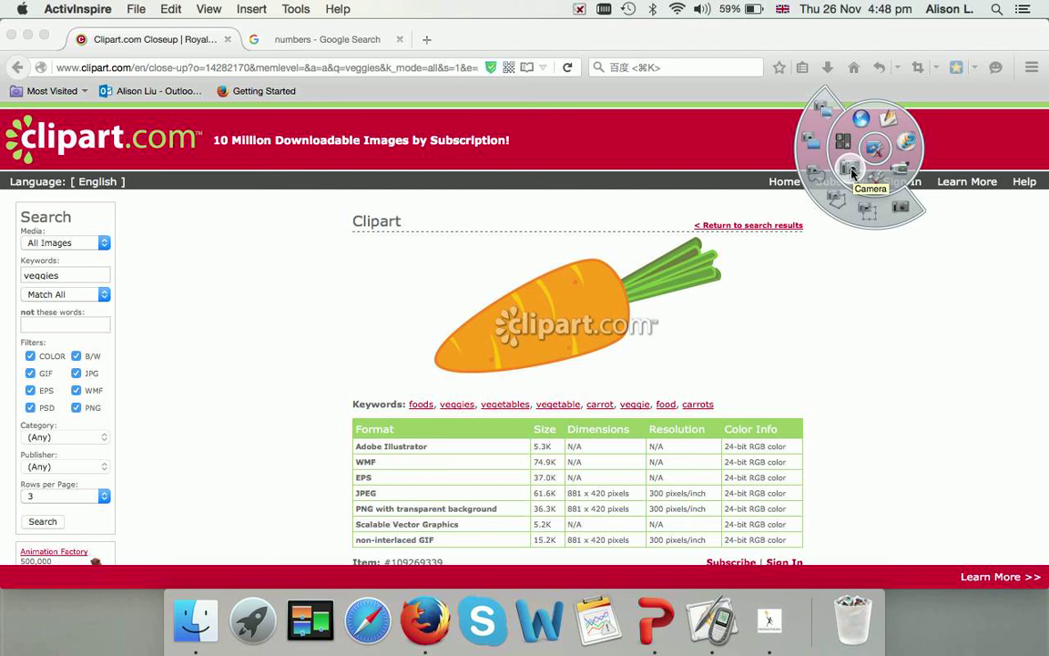
left_click(867, 214)
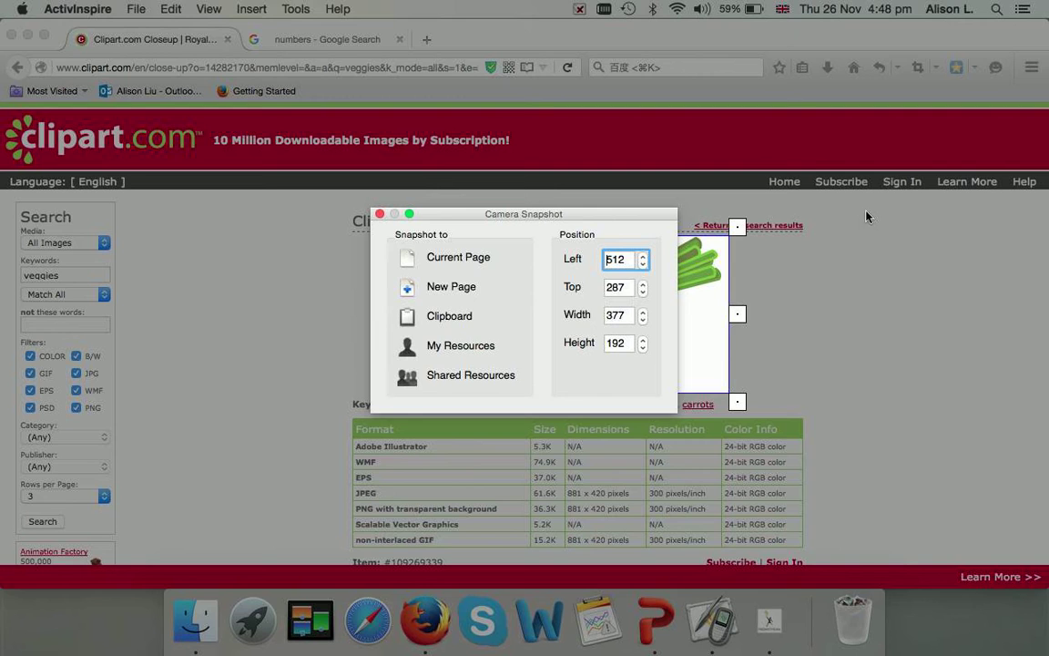
left_click_drag(534, 221, 2, 251)
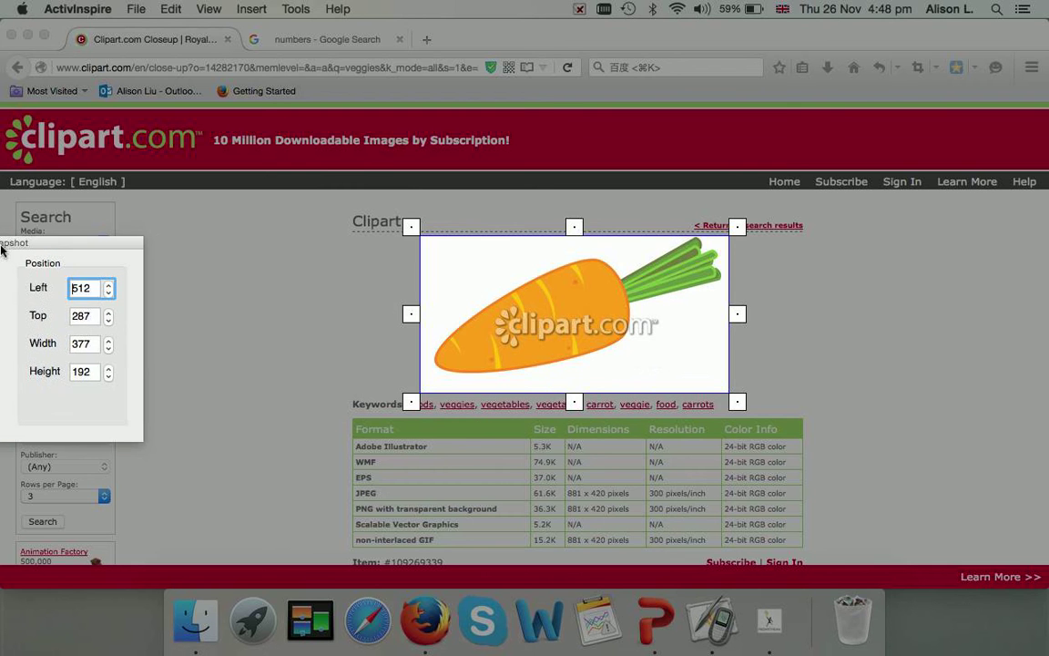
left_click_drag(591, 324, 660, 352)
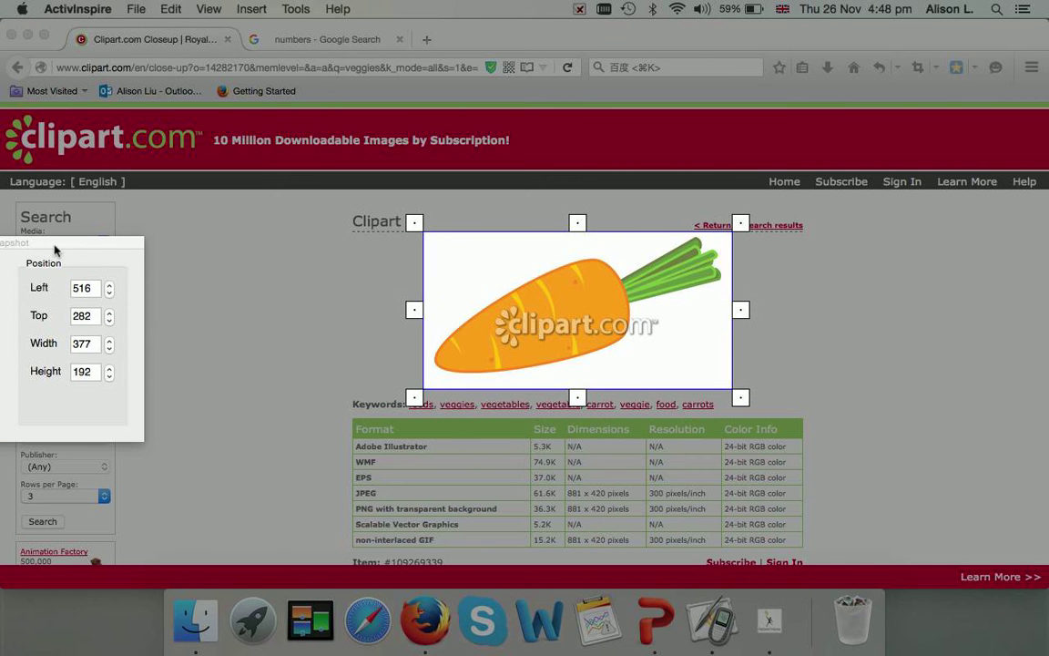
left_click_drag(53, 245, 203, 229)
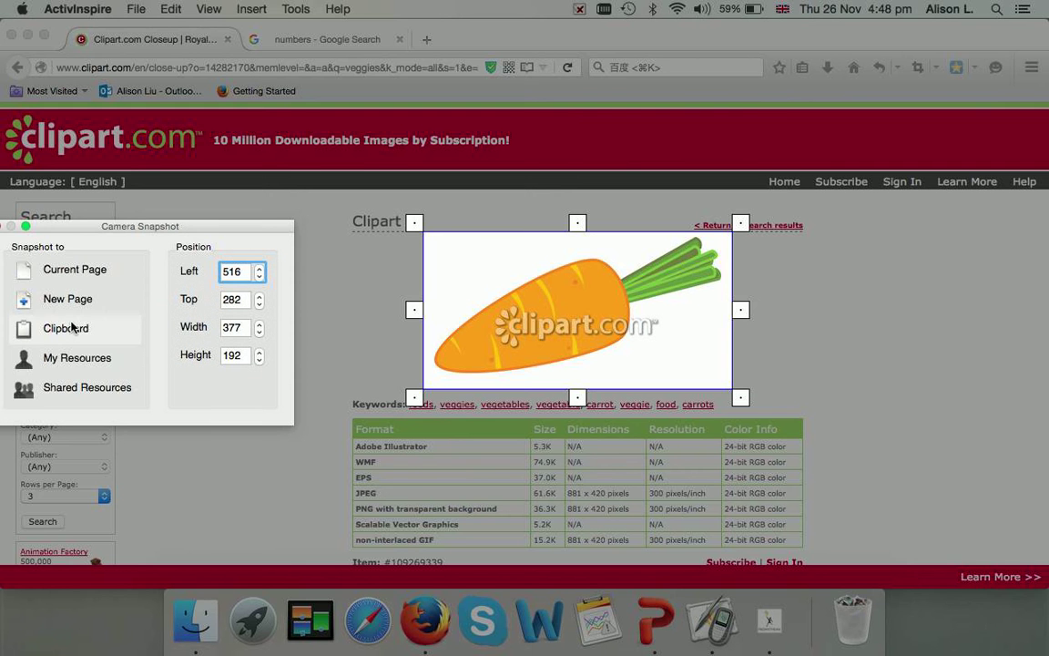
left_click(80, 273)
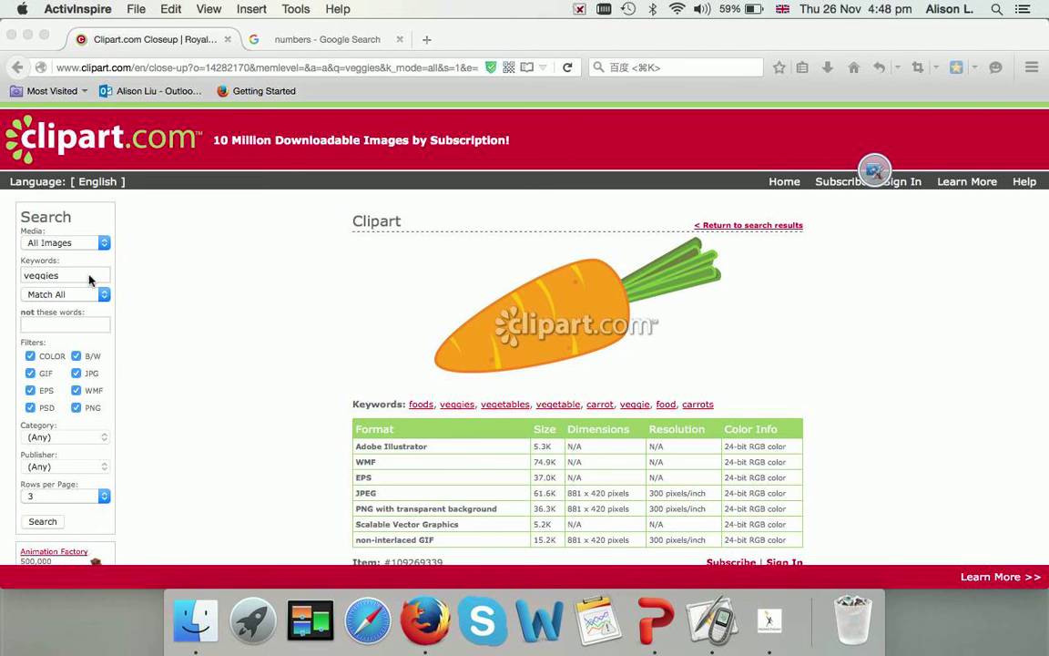
Return to the flipchart in ActivInspire, move the carrot snapshot to the upper-left area of the page and shrink it.
left_click(875, 169)
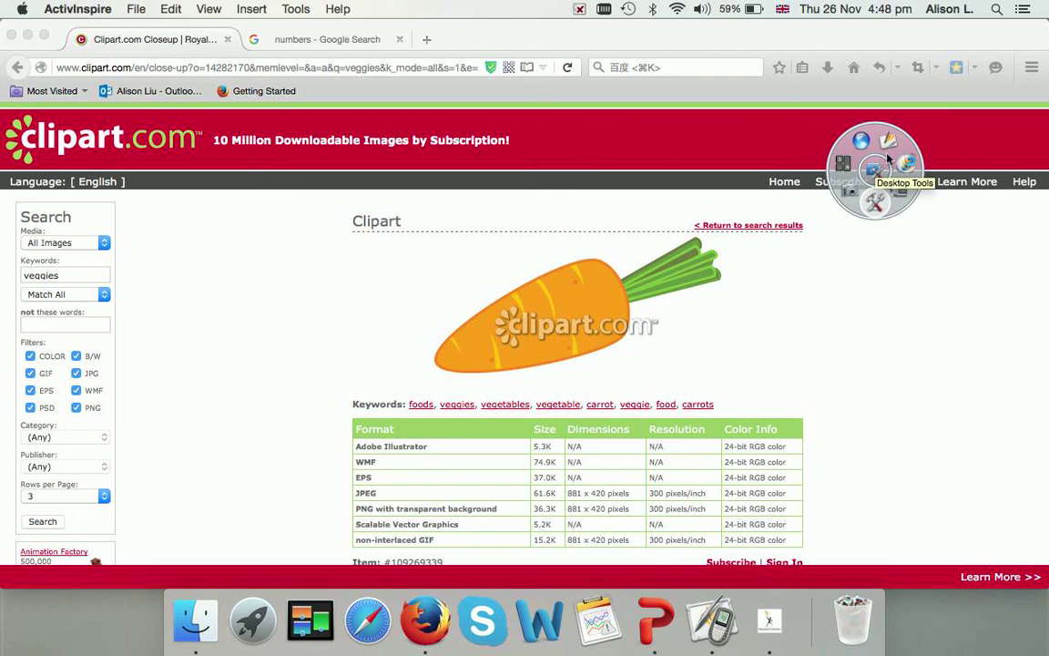
left_click(892, 142)
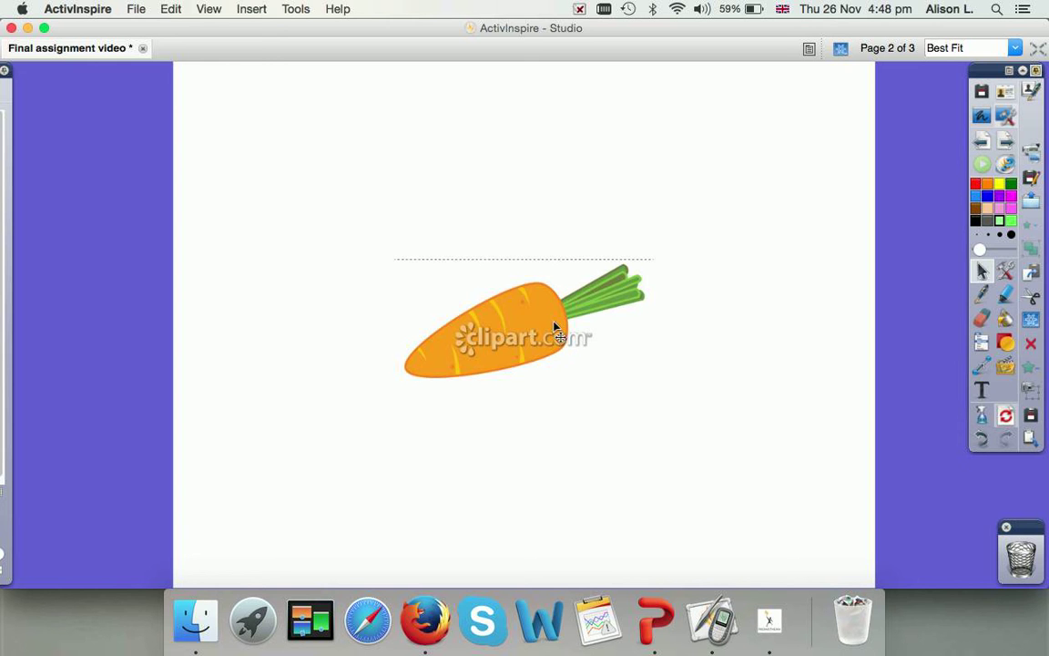
left_click_drag(555, 325, 356, 201)
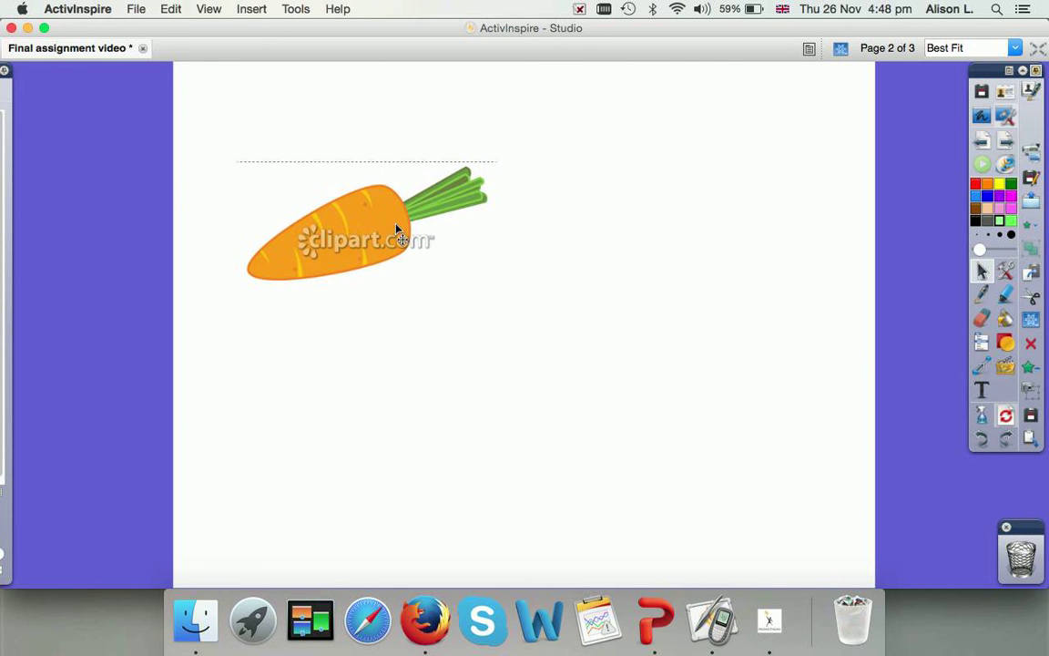
left_click_drag(497, 292, 437, 260)
Switch back to the desktop browser, return to the veggies results and open the purple turnip photo.
left_click(1008, 120)
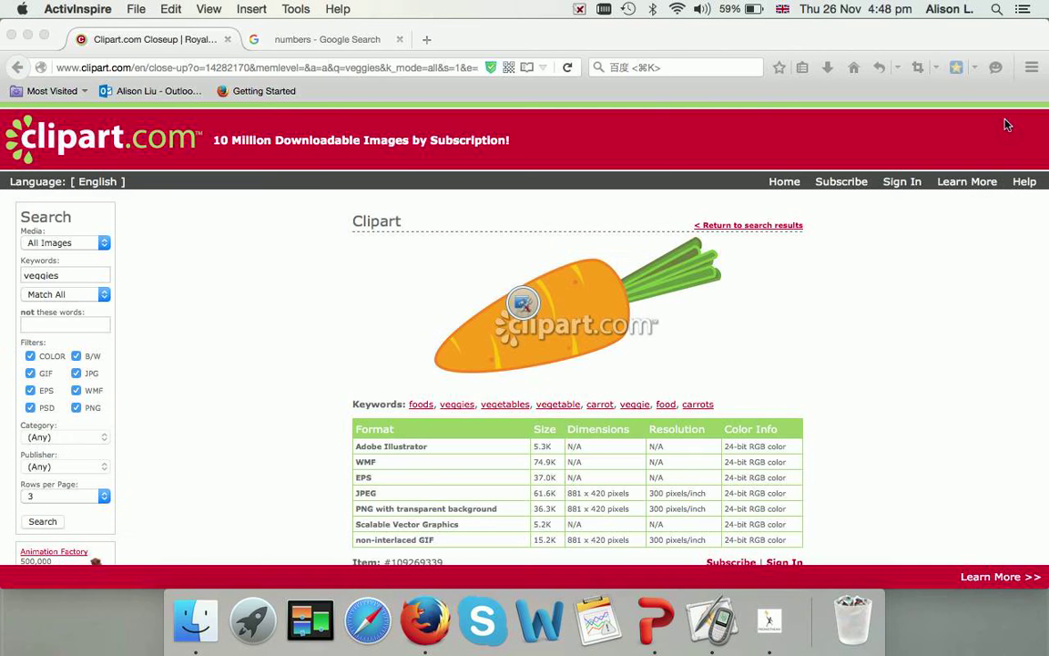
left_click(16, 67)
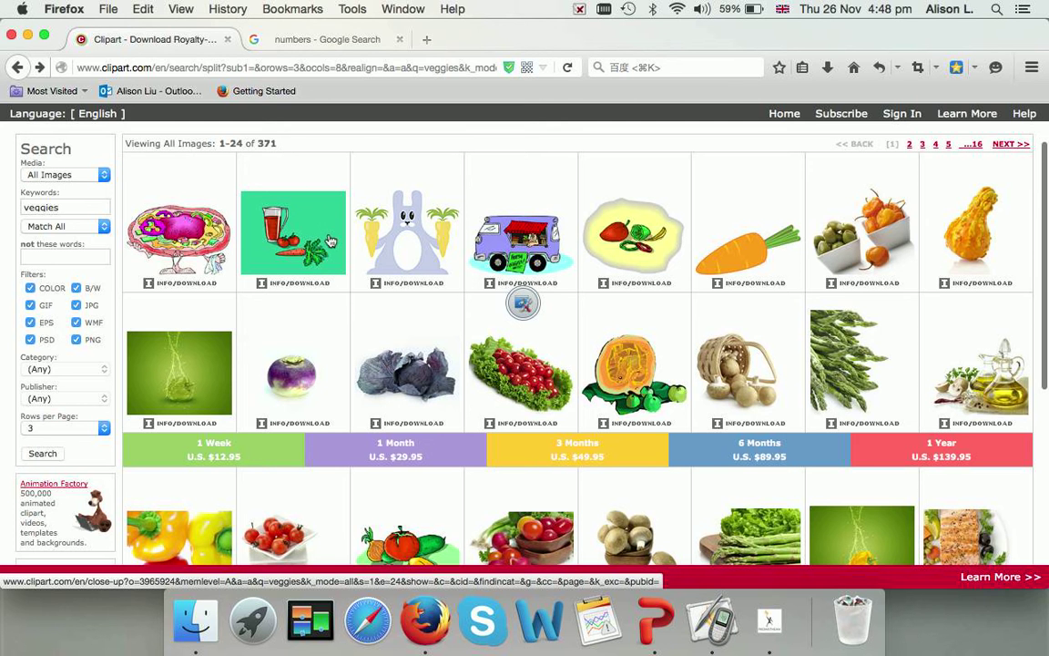
left_click(305, 373)
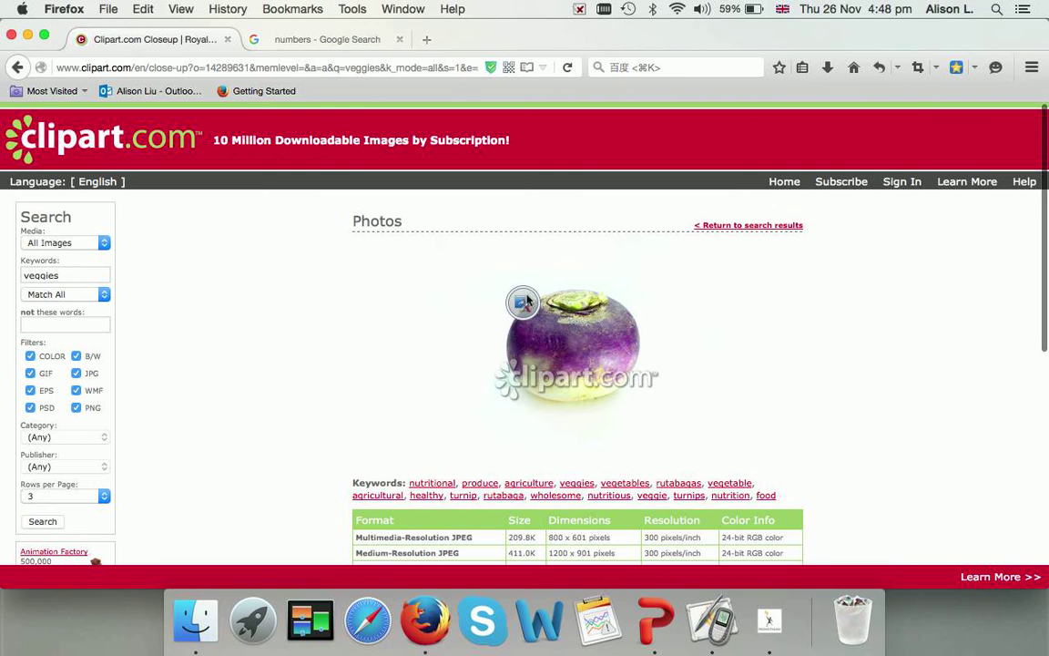
Take an area snapshot of the turnip photo and send it to the current page.
left_click_drag(527, 302, 907, 119)
left_click(904, 120)
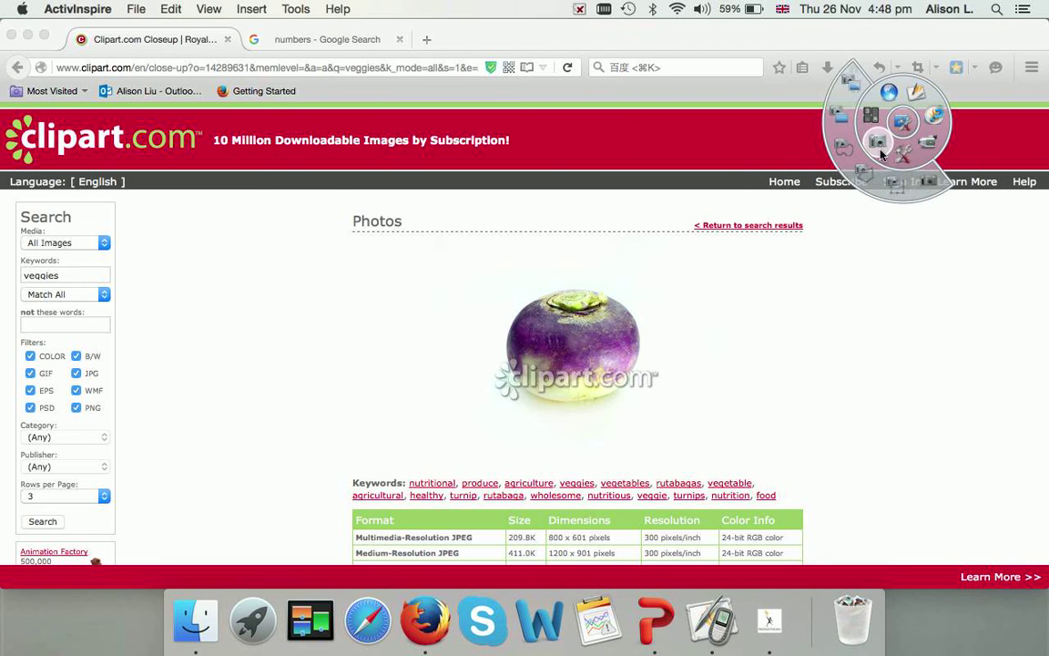
left_click(898, 187)
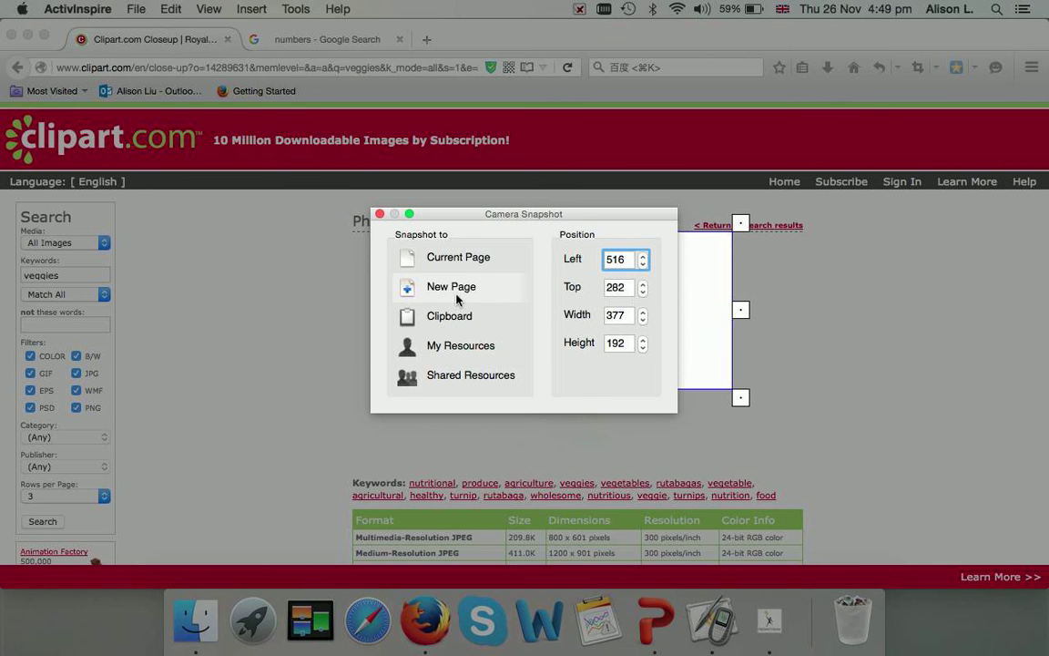
left_click(458, 257)
Return to the flipchart in ActivInspire and arrange the turnip snapshot beside the carrot on page 2.
left_click(916, 180)
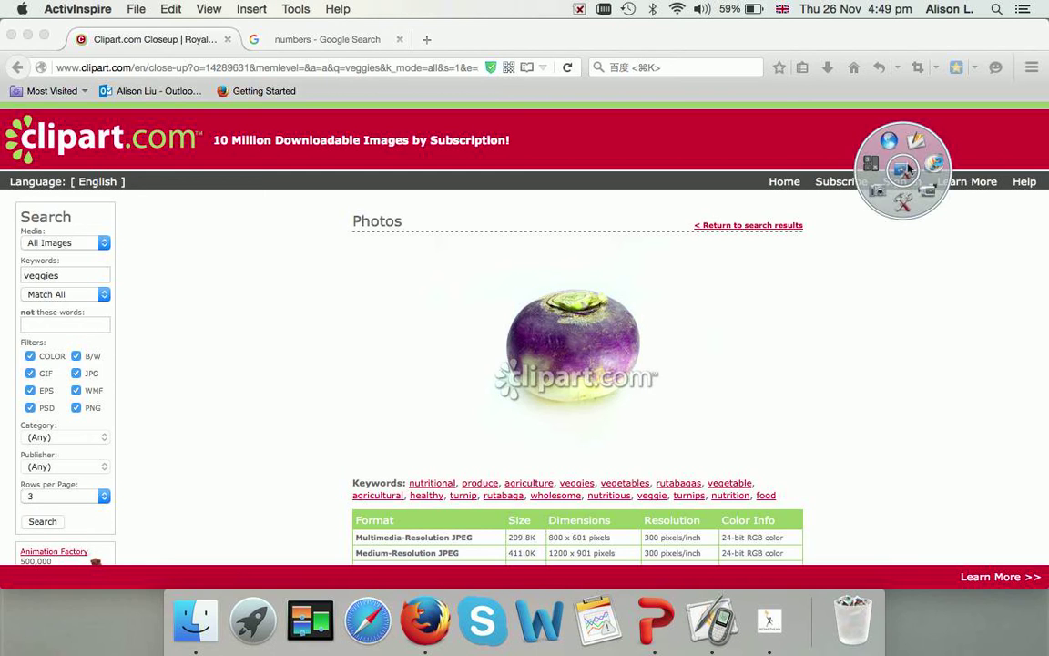
left_click(823, 122)
left_click_drag(542, 366, 688, 243)
left_click_drag(458, 249, 391, 246)
left_click_drag(700, 264, 593, 290)
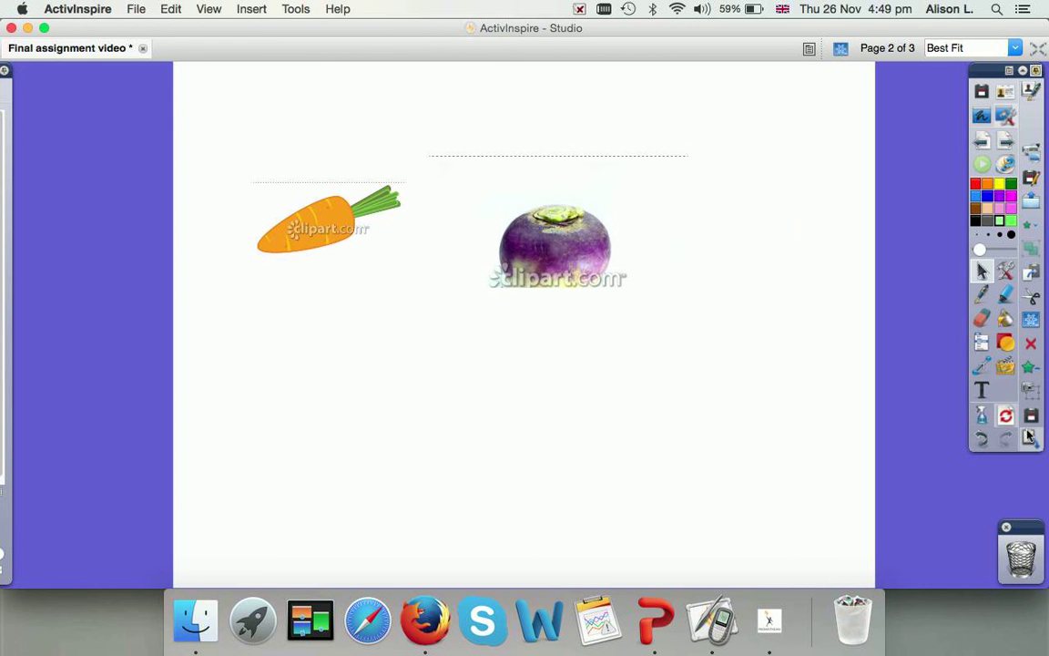
Draw a pink smiley-face shape with a brown outline beside the turnip.
left_click(1005, 344)
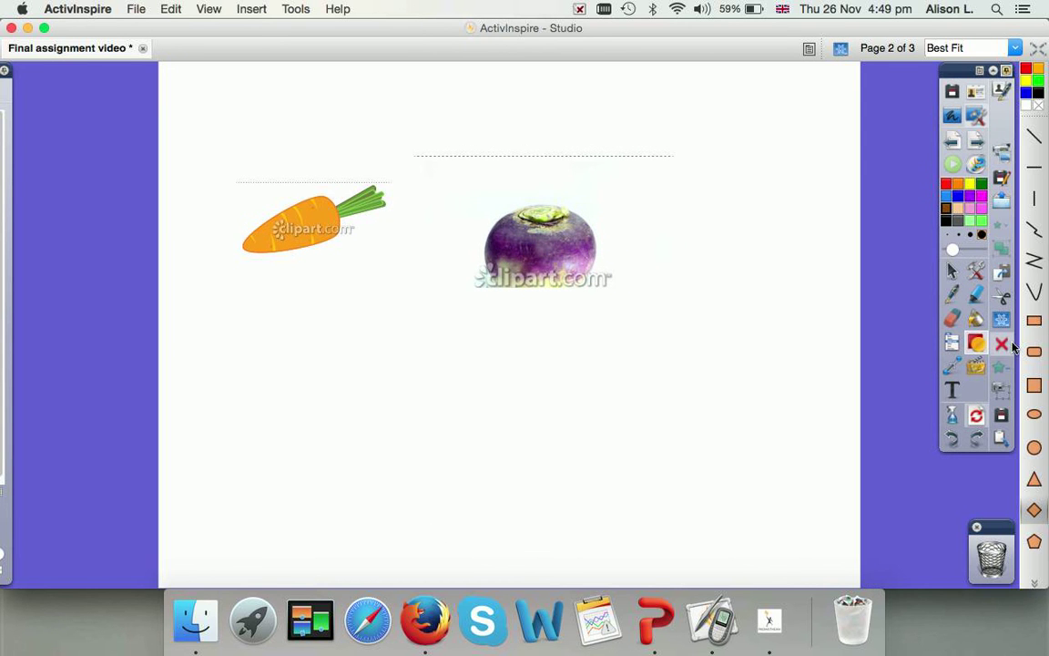
left_click(1037, 582)
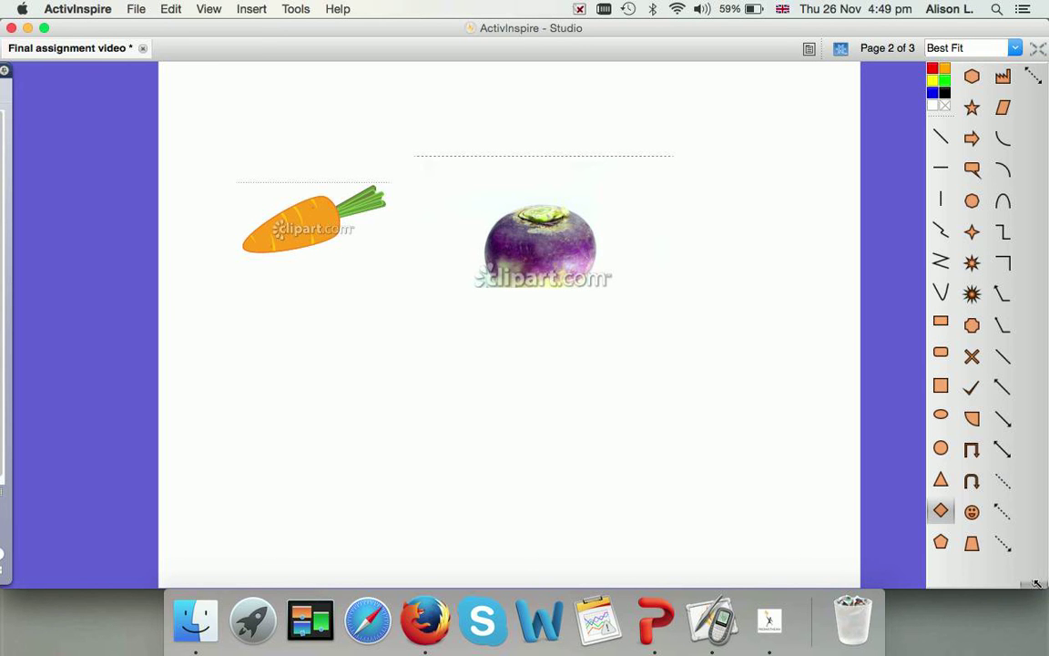
left_click(971, 510)
left_click_drag(678, 190, 804, 303)
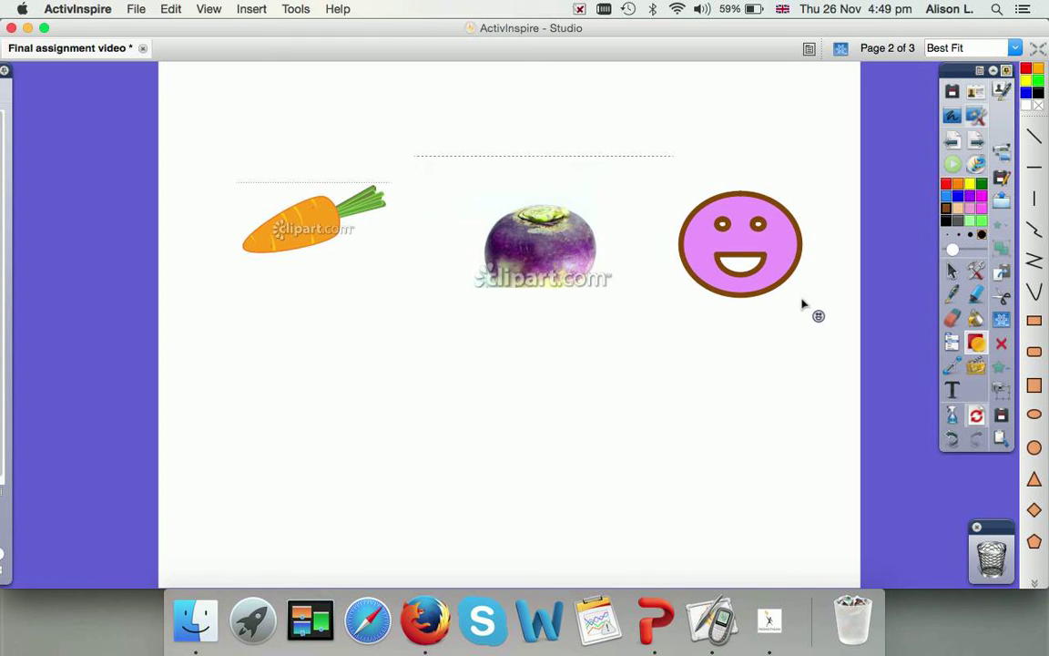
Draw a small blue circle with the ellipse shape below the turnip, near the lower middle of the page.
left_click(1035, 411)
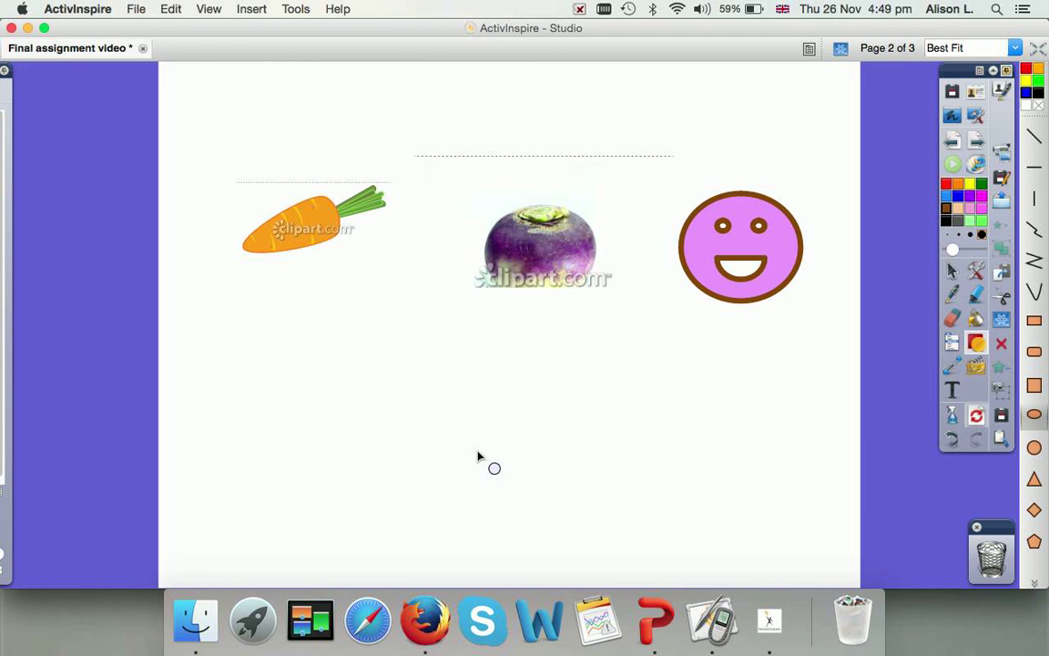
left_click_drag(517, 471, 516, 489)
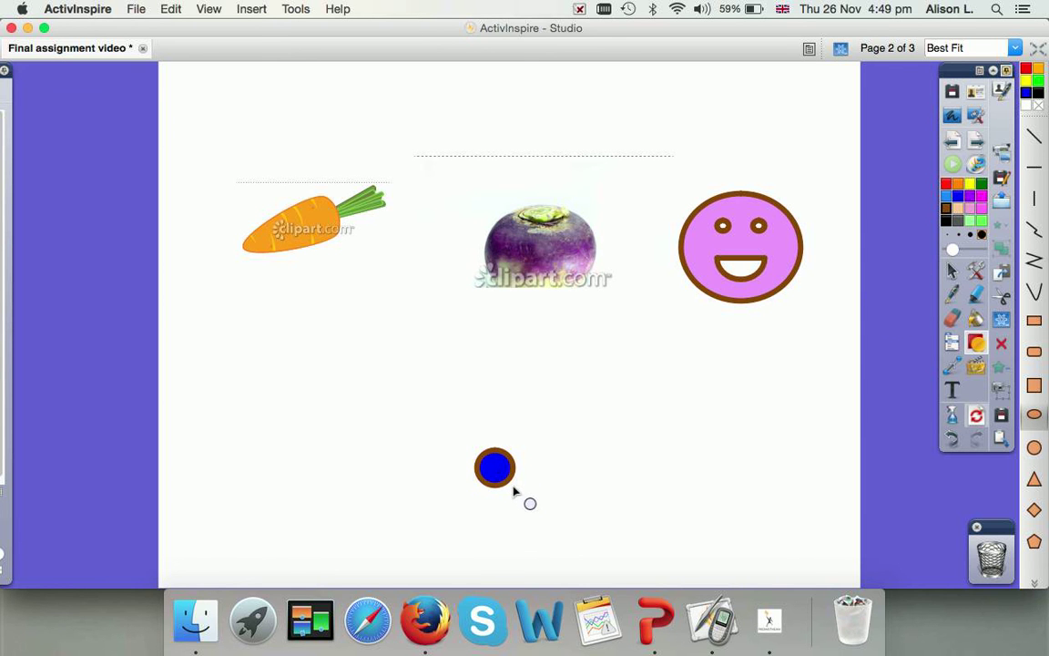
Line up the carrot, turnip and smiley face in a row across page 2, above the blue circle.
left_click(953, 271)
left_click_drag(303, 251, 304, 276)
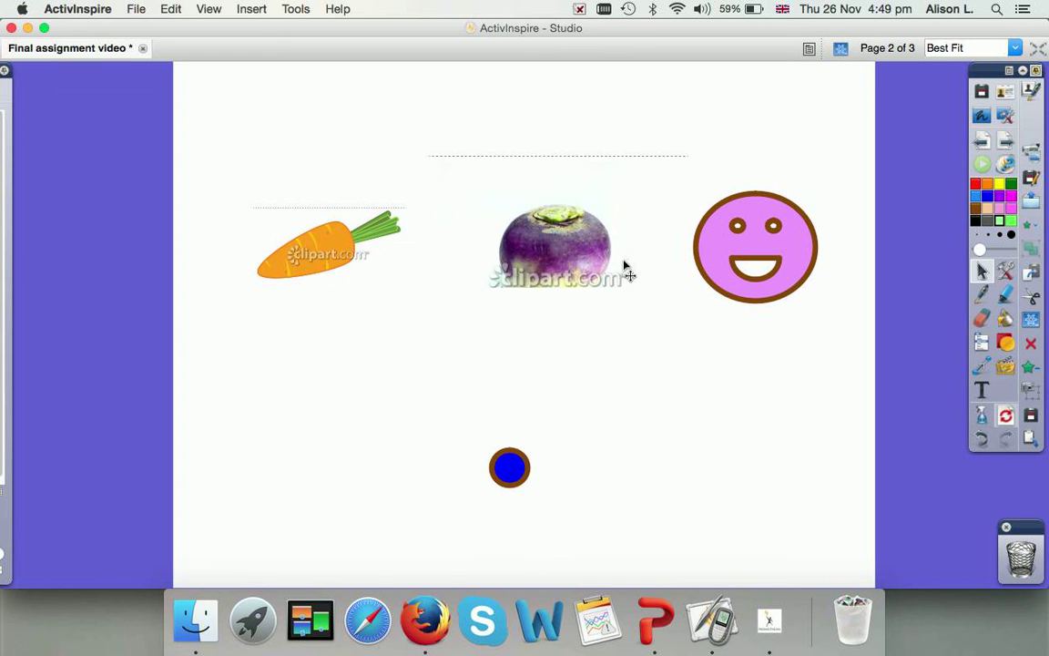
left_click_drag(557, 279, 562, 292)
left_click_drag(766, 237, 772, 244)
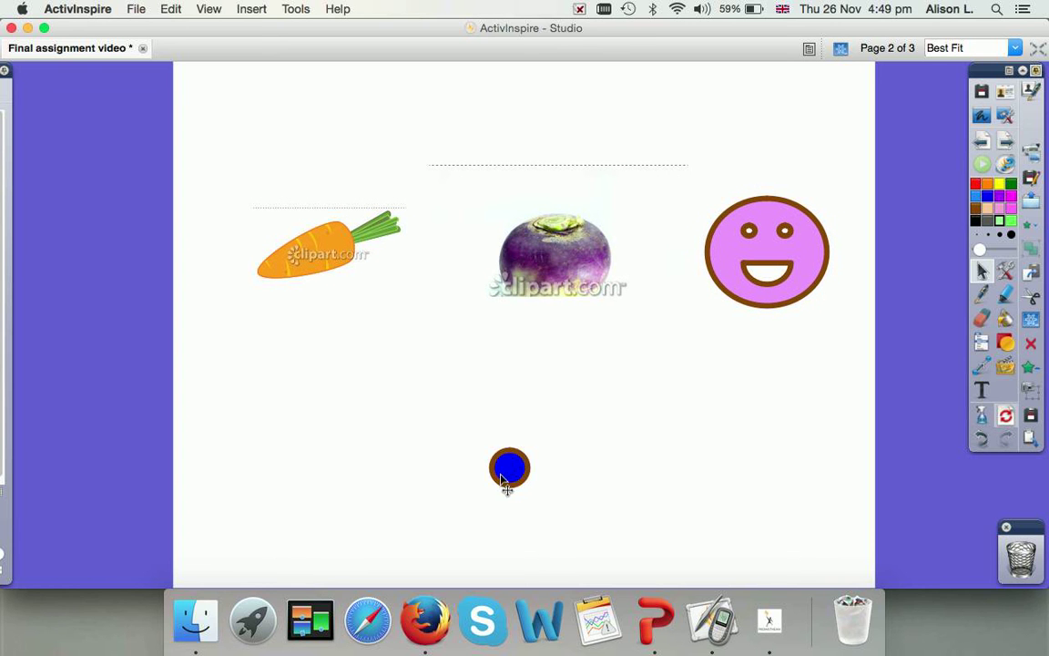
left_click_drag(513, 477, 511, 481)
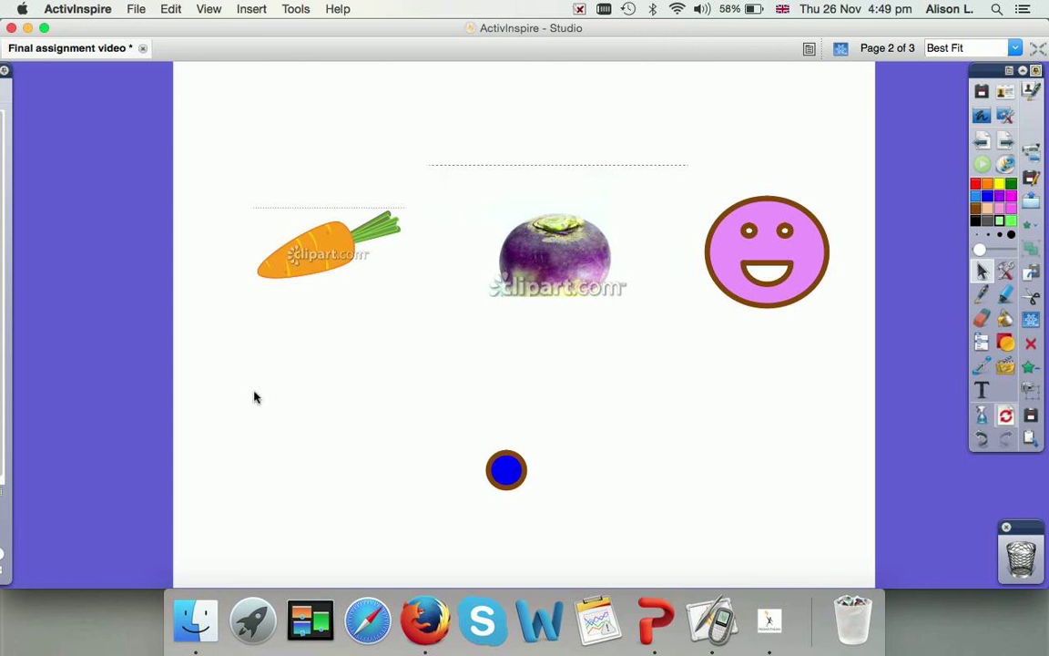
left_click(4, 84)
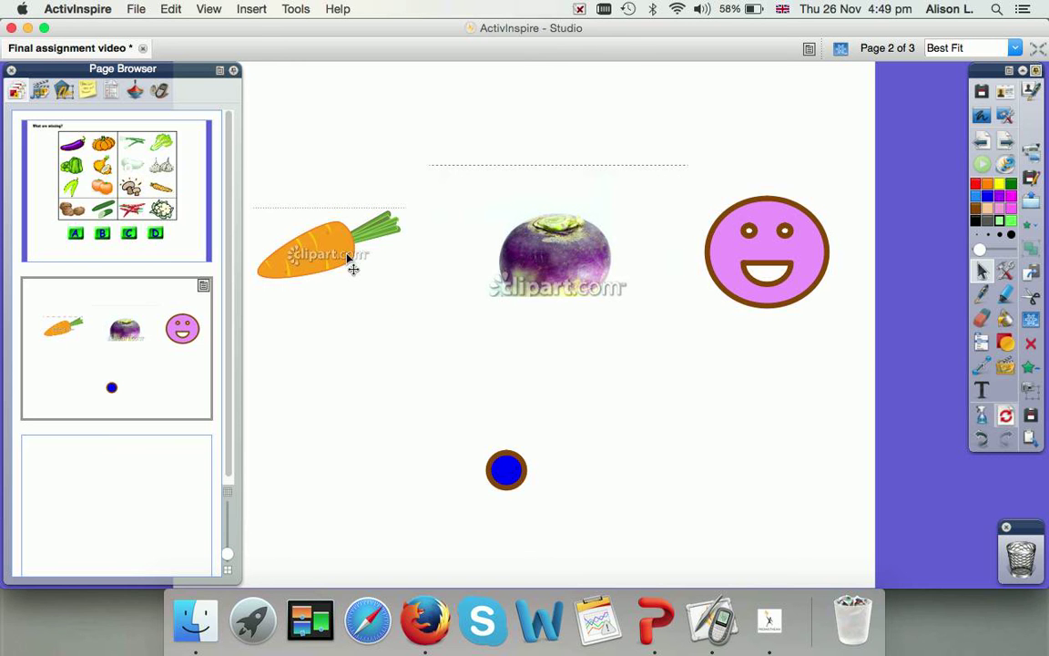
left_click_drag(348, 245, 369, 255)
left_click_drag(662, 226, 697, 252)
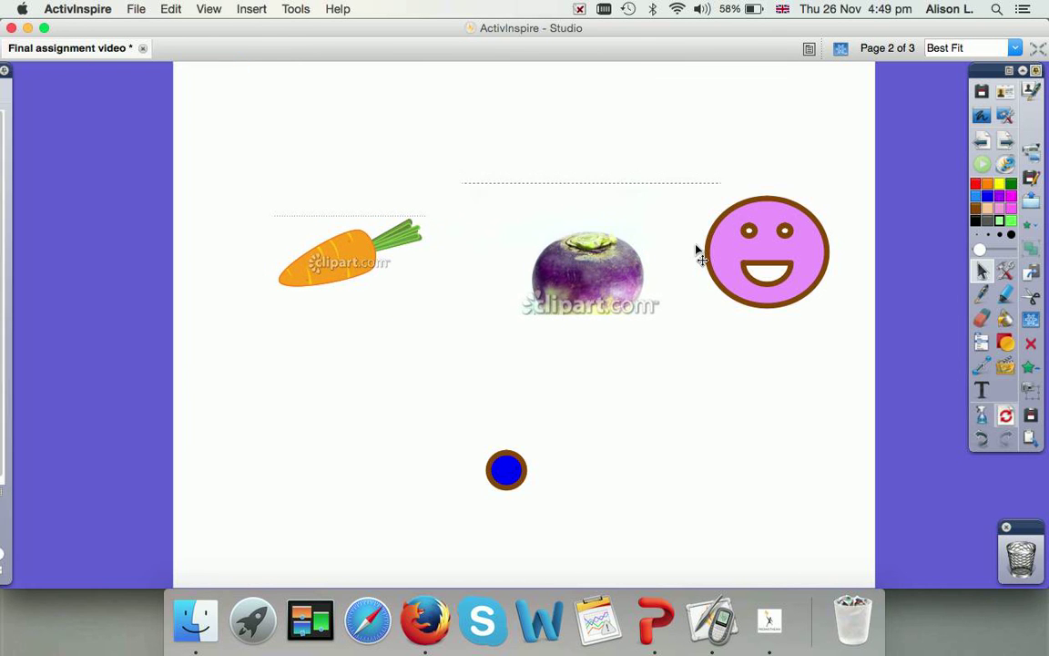
Group the carrot, turnip and smiley face, and reposition the group as one object in the upper part of the page.
left_click(342, 277)
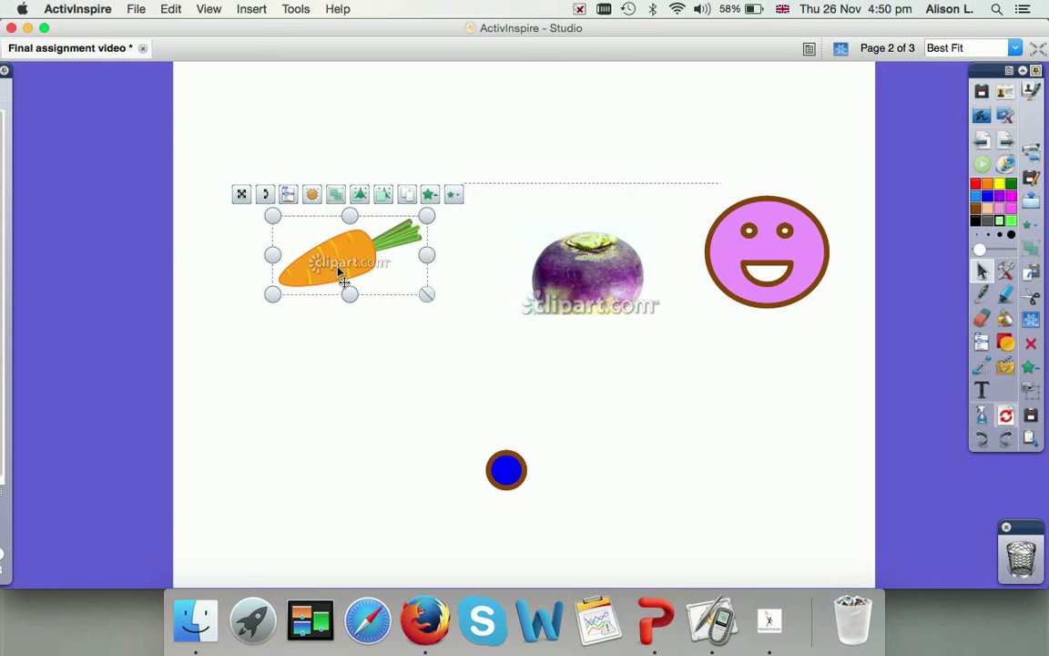
left_click(583, 274, "shift")
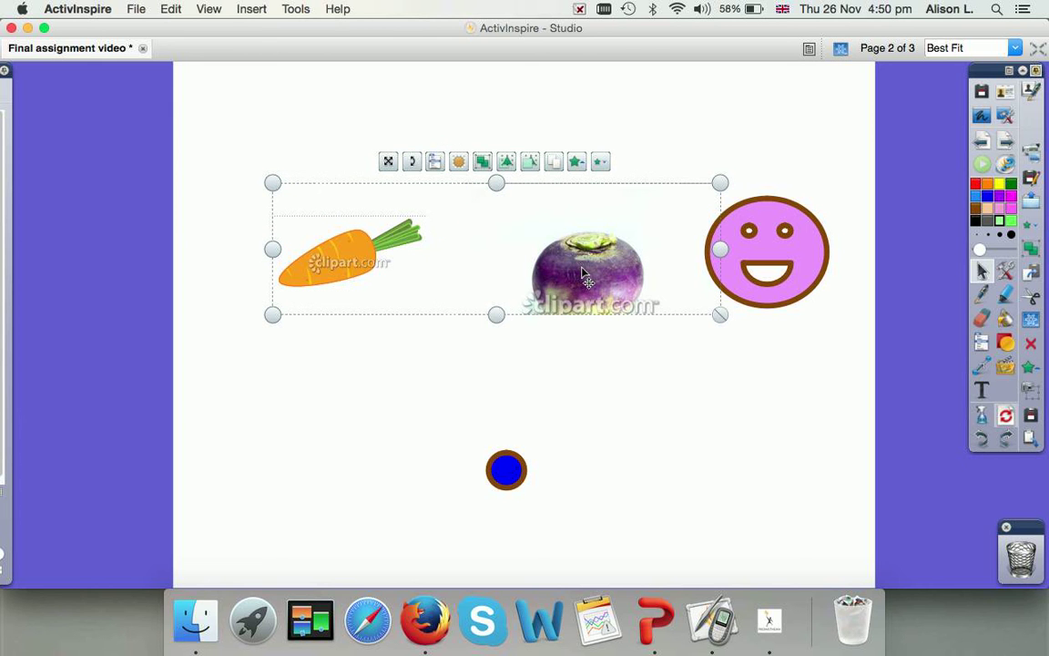
left_click(783, 239, "shift")
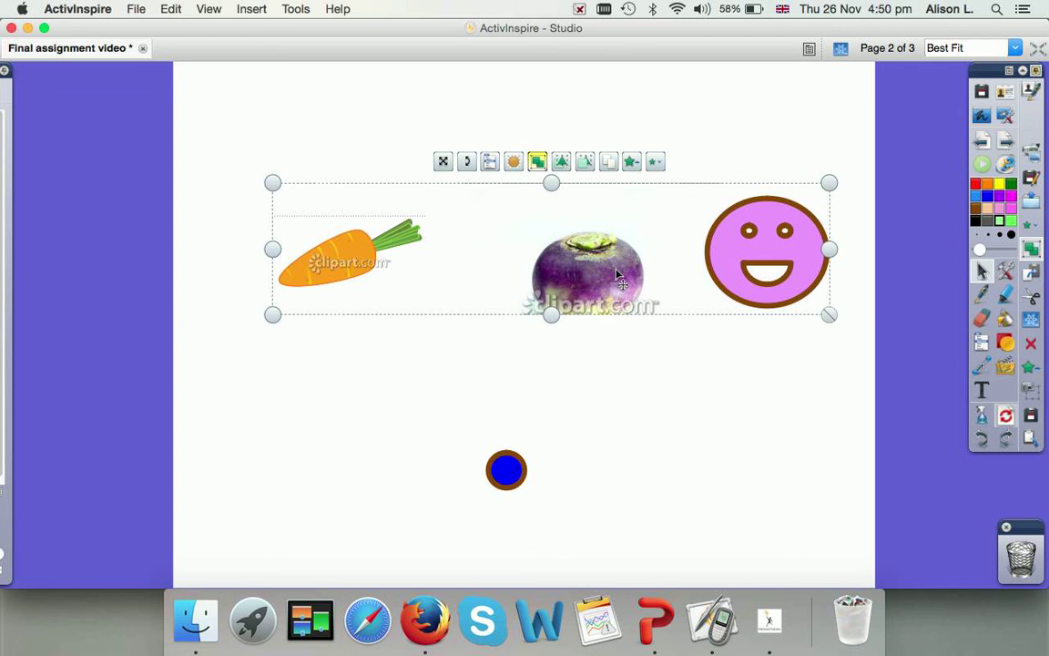
left_click_drag(600, 300, 635, 262)
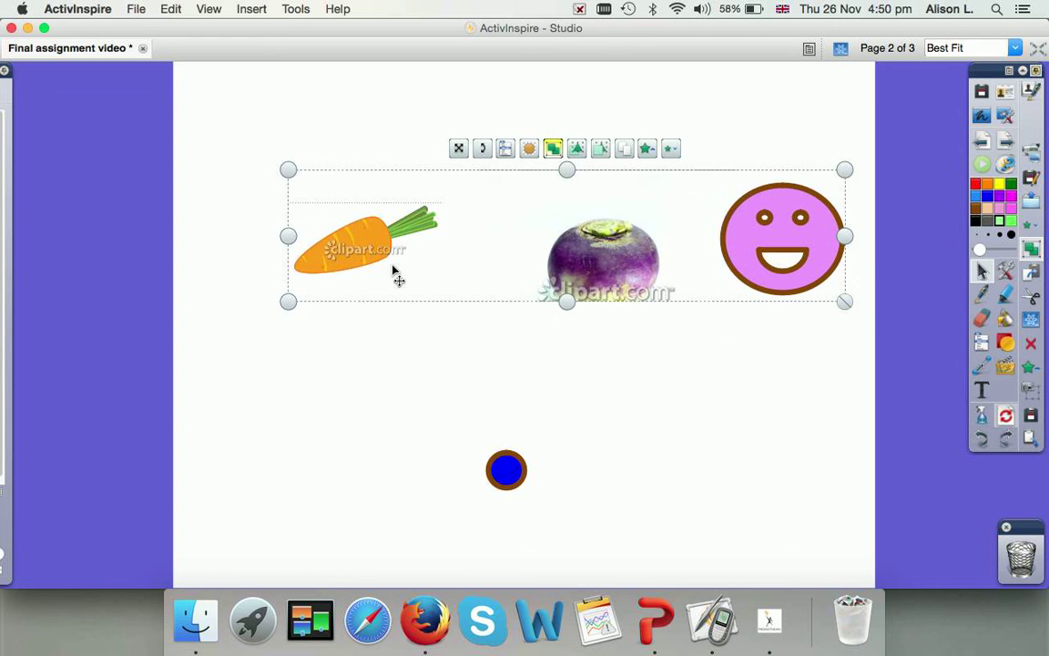
left_click_drag(373, 259, 365, 283)
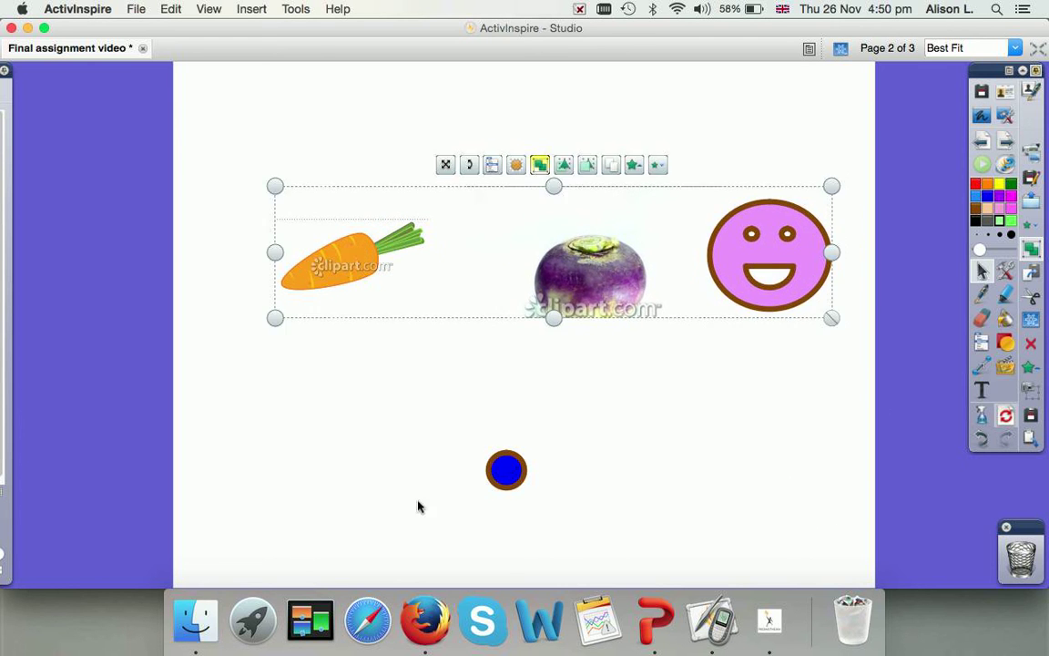
Select the blue circle, pin the browser pane open and choose the Hidden action for the circle.
left_click(517, 487)
mouse_move(5, 8)
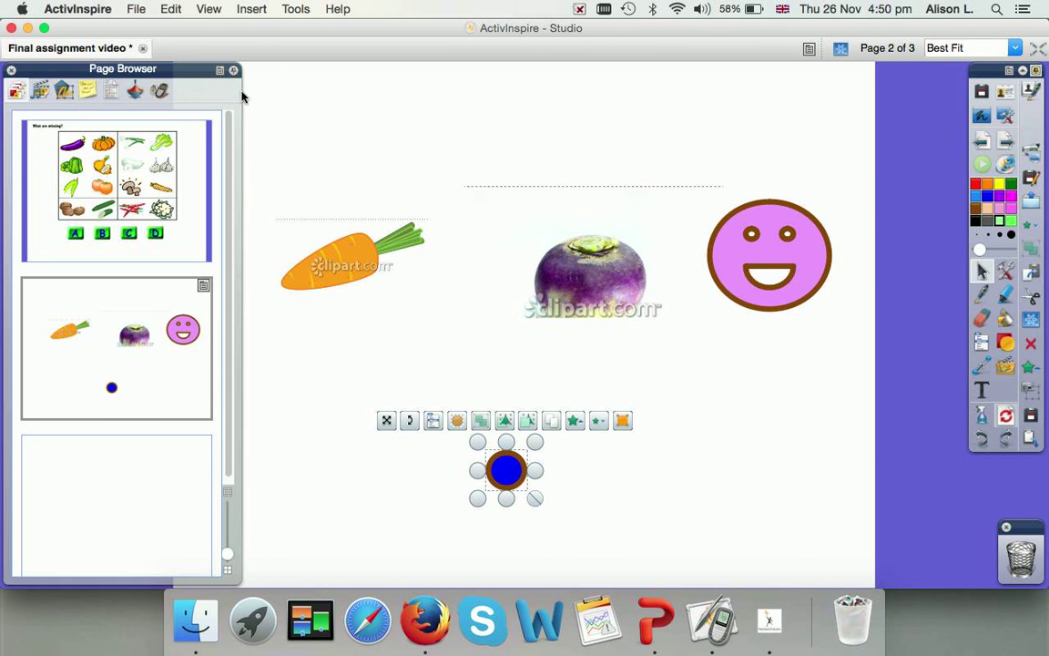
left_click(234, 72)
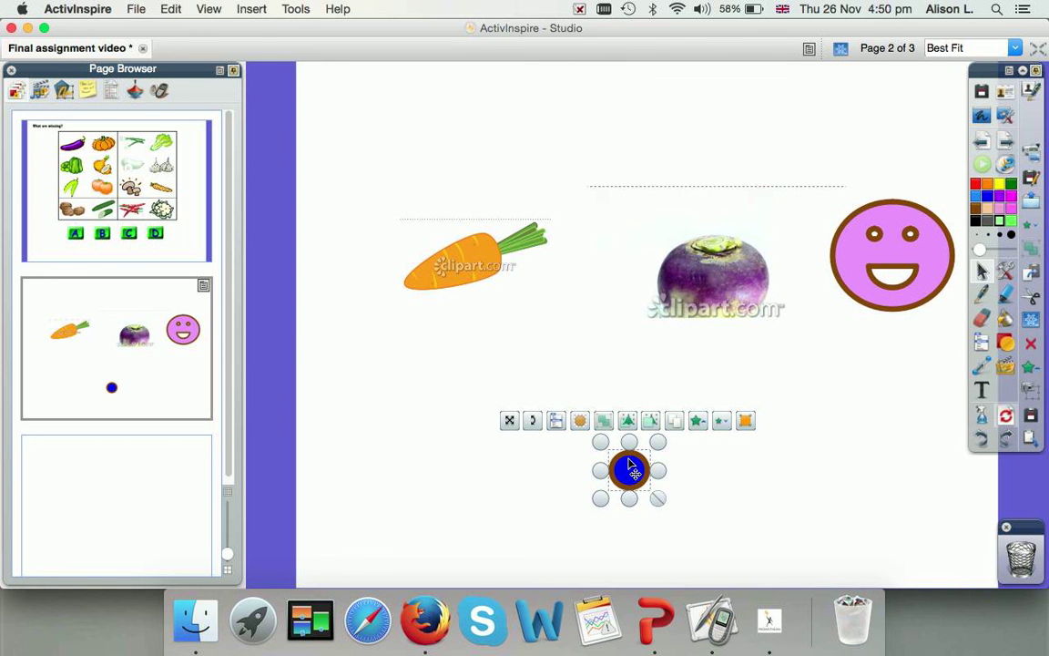
left_click(136, 92)
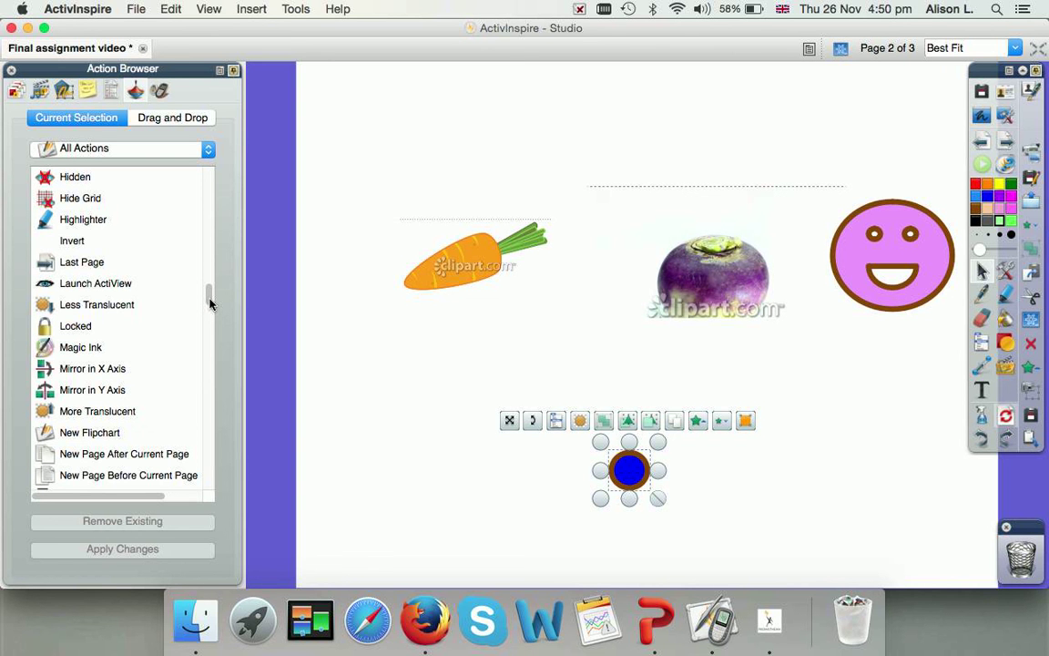
left_click(80, 179)
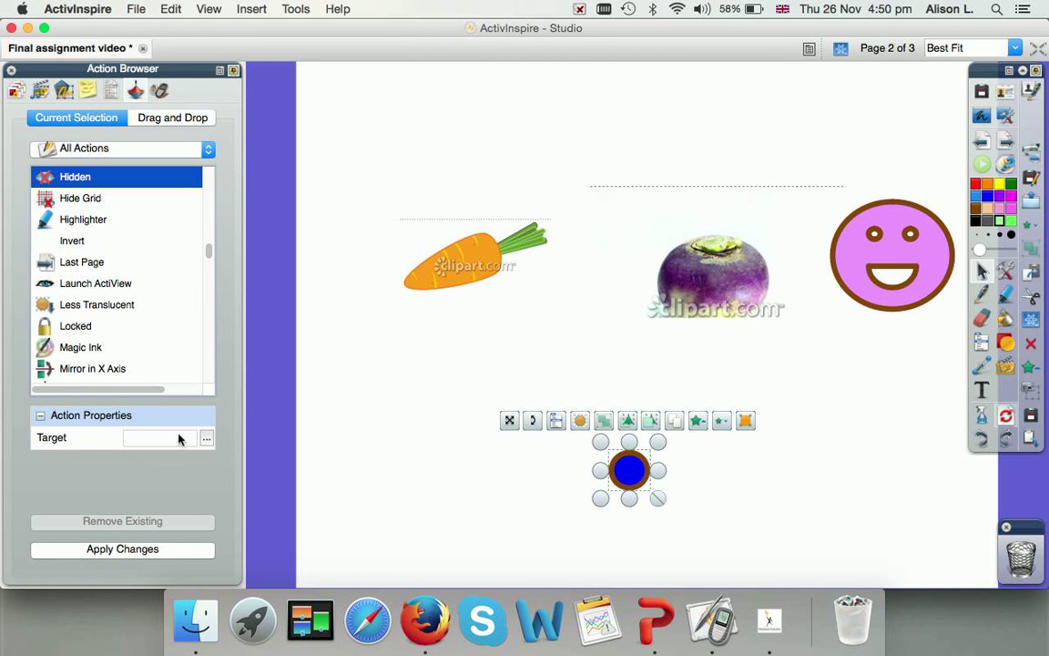
Set the Hidden action's target to group 2, the carrot, turnip and smiley face, and apply the change.
left_click(206, 439)
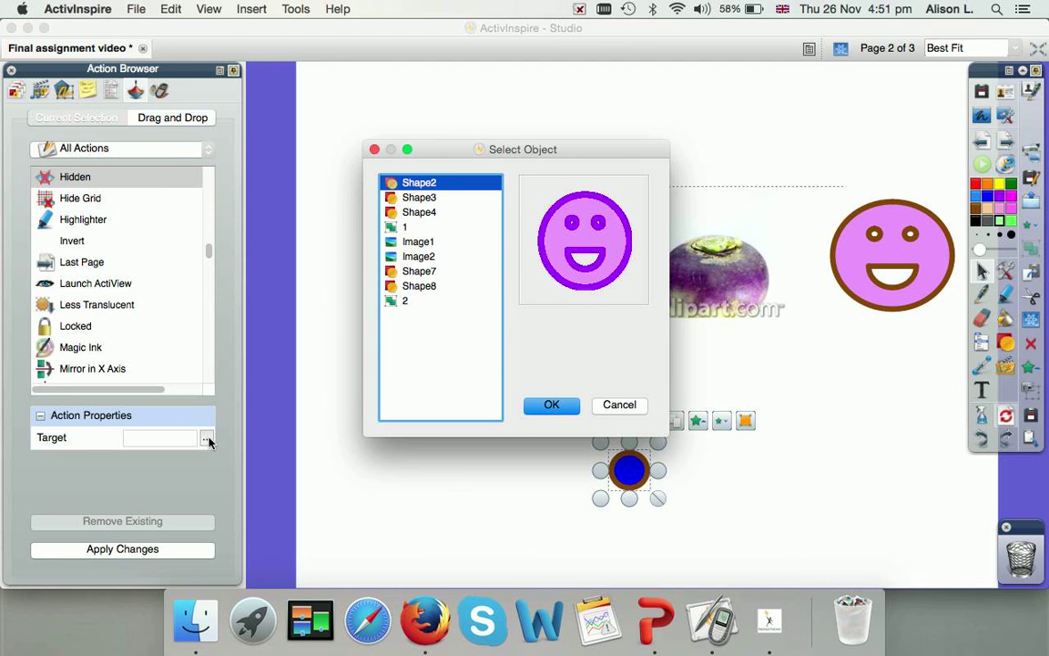
left_click(413, 287)
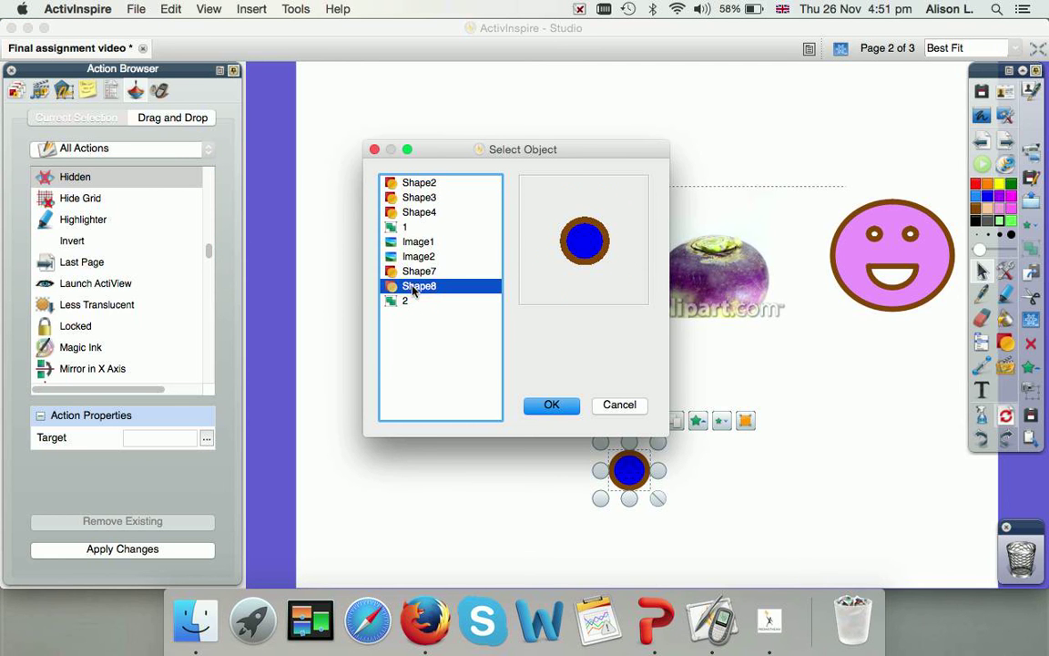
left_click(416, 272)
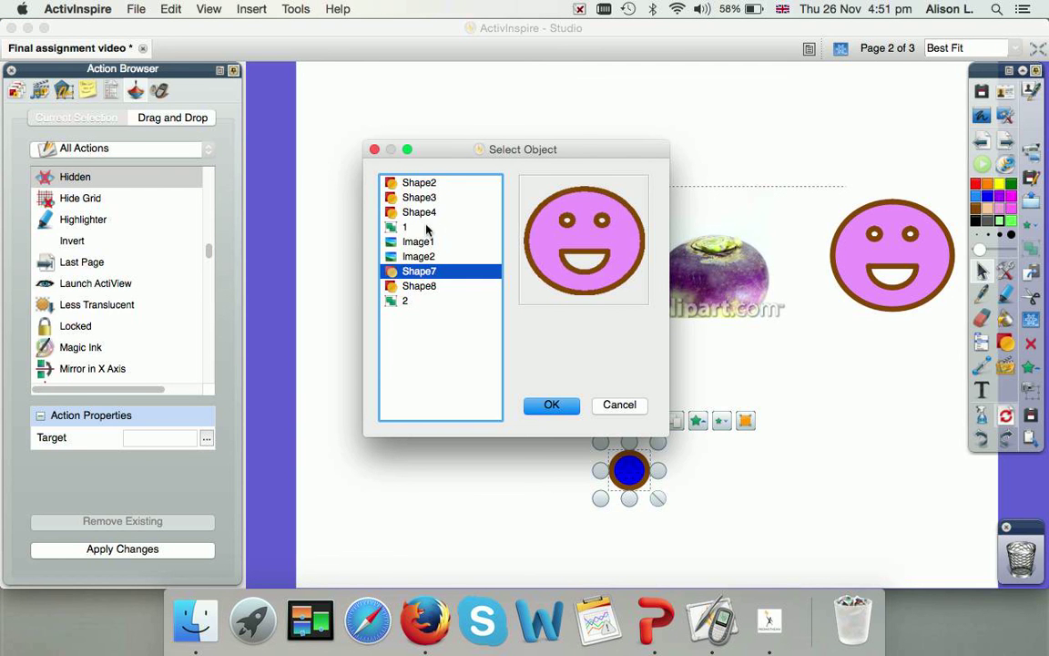
left_click(406, 301)
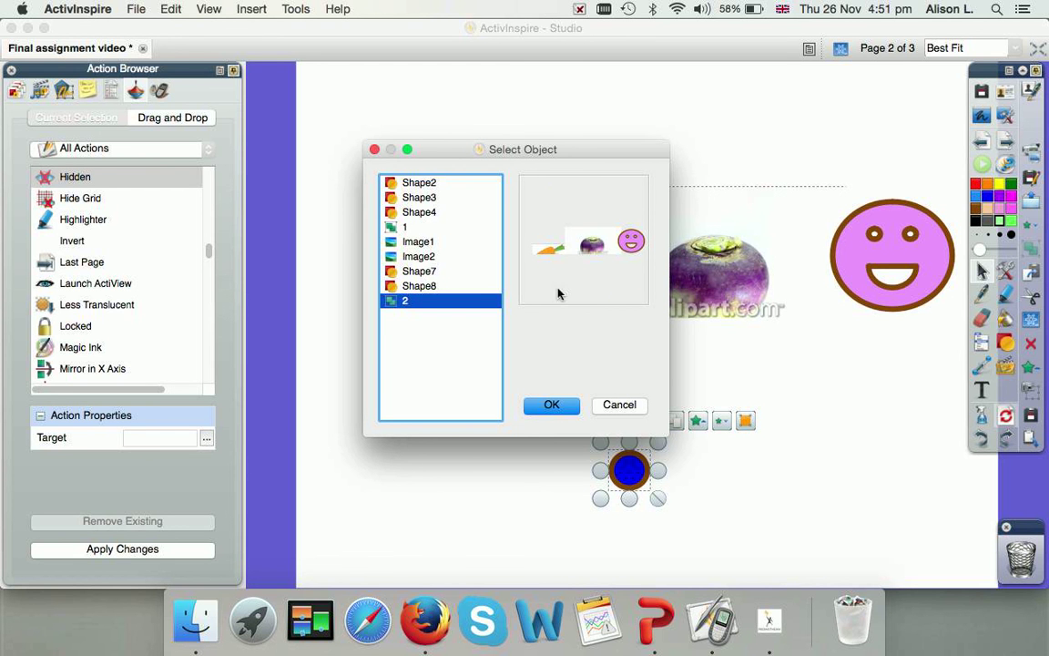
left_click(551, 407)
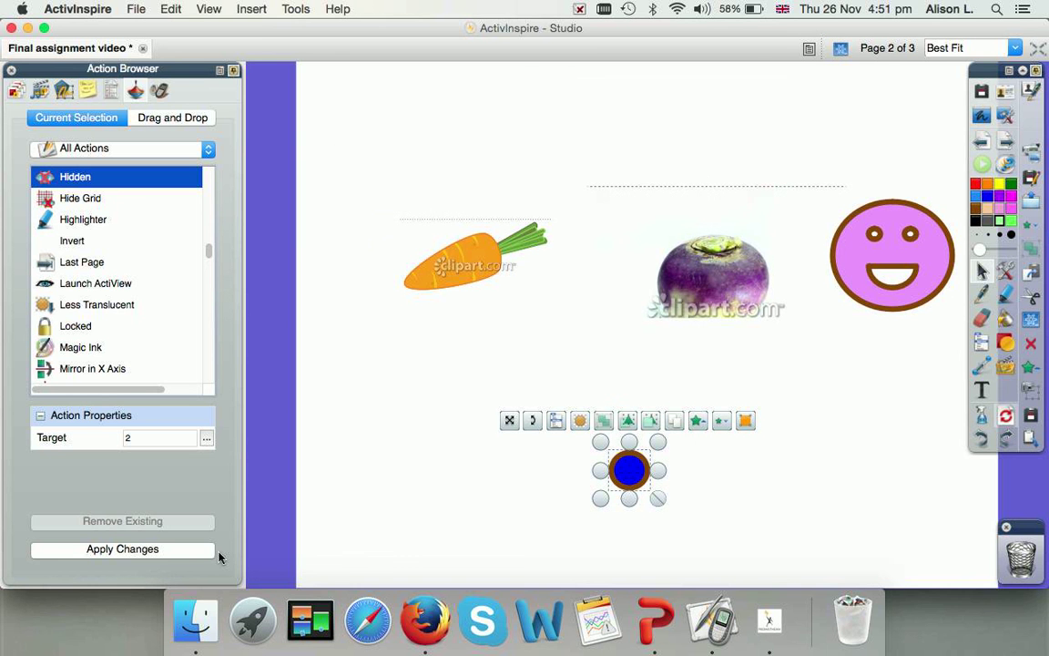
left_click(186, 553)
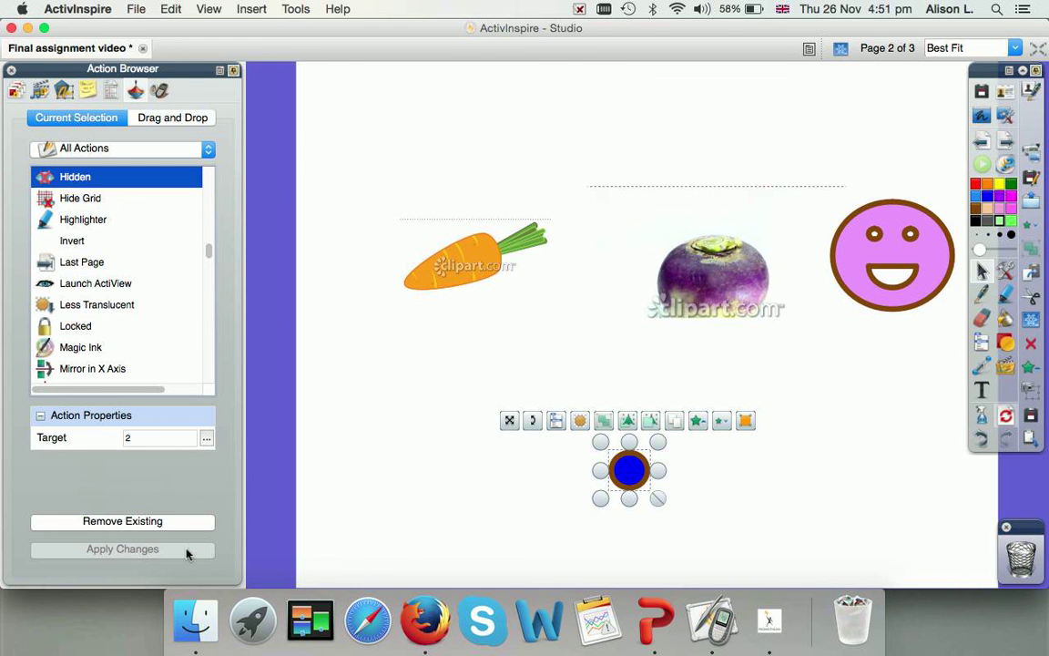
Test the blue circle by hiding the grouped pictures and revealing them again.
left_click(390, 358)
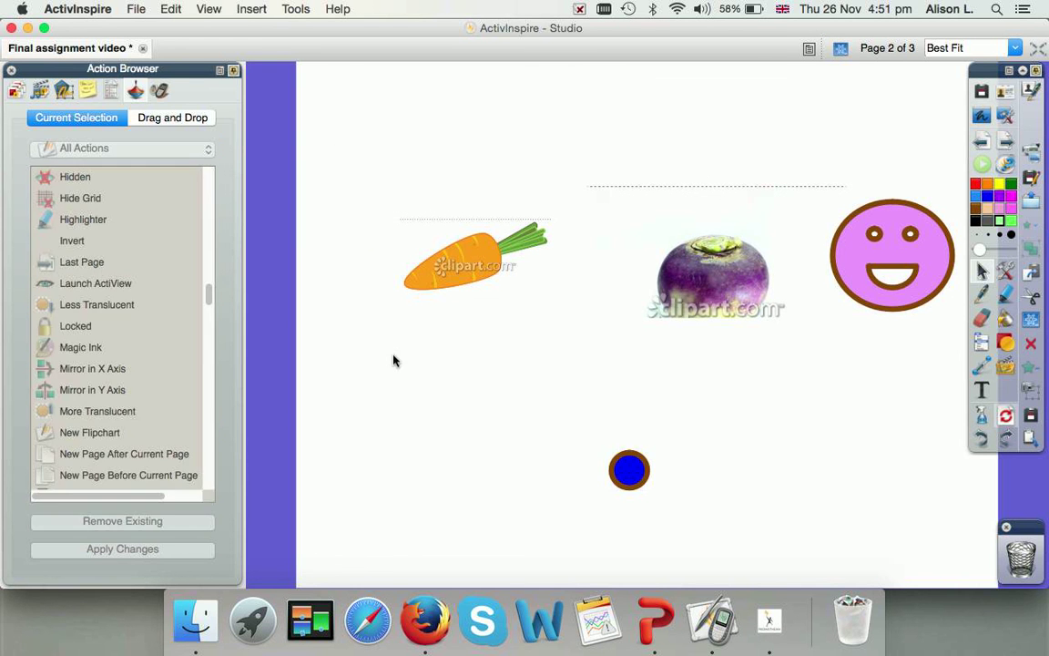
left_click(635, 472)
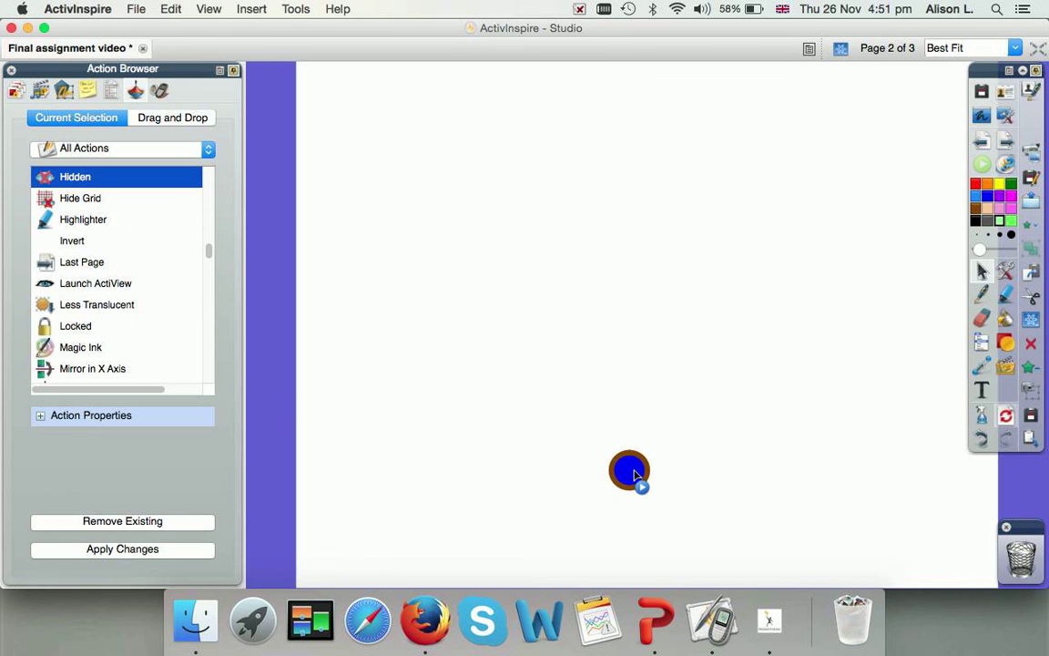
left_click(634, 472)
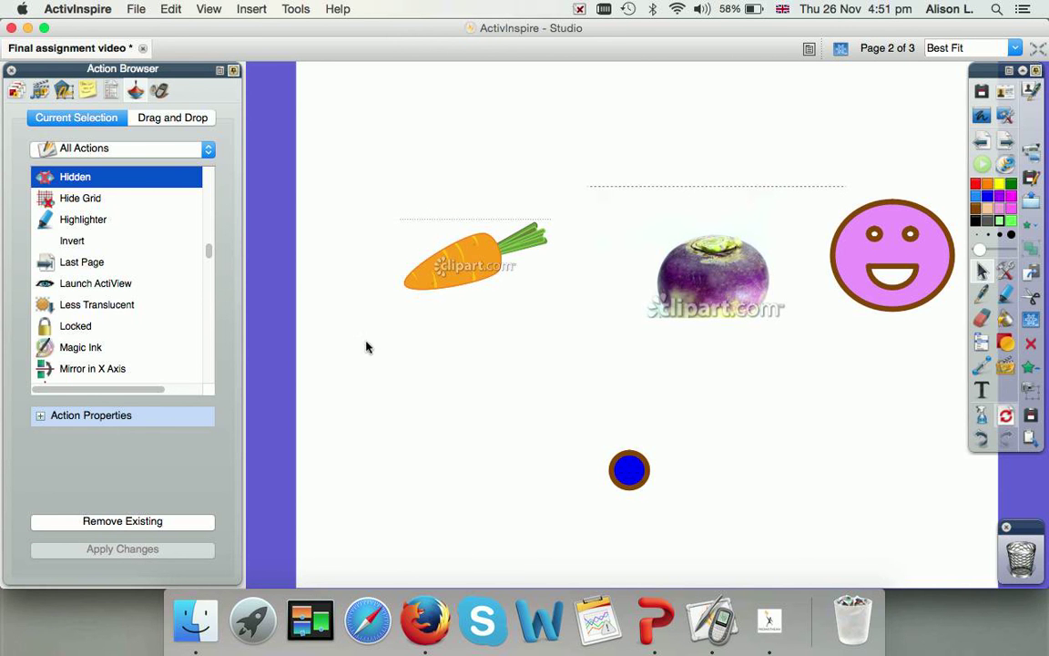
Go back to page 1 and test button A by showing its numbered cover tiles and hiding them again.
left_click(985, 143)
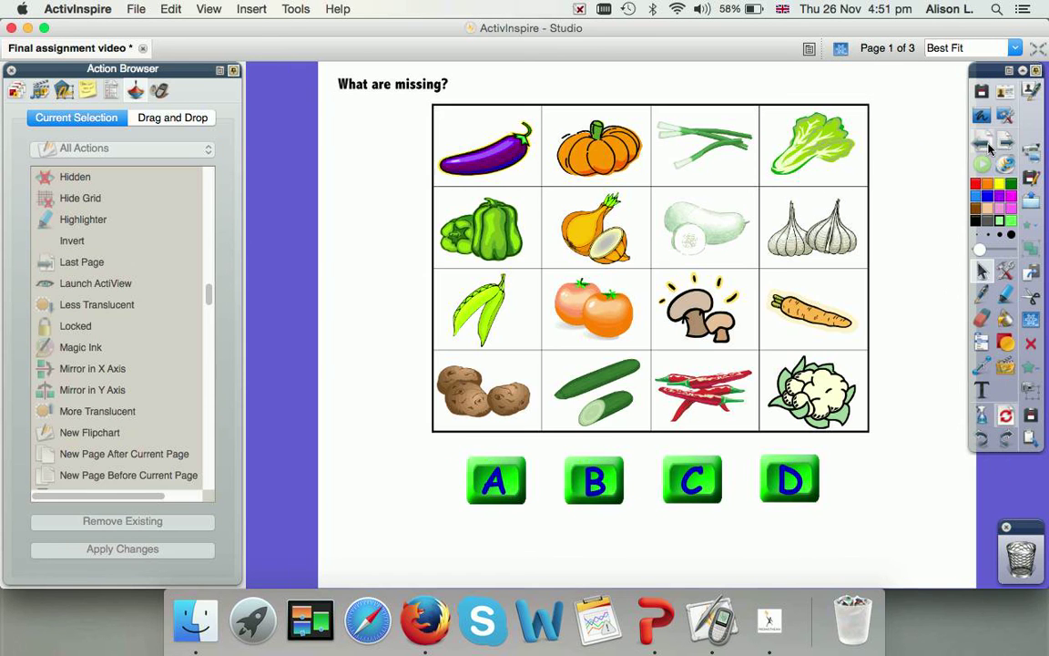
left_click(499, 481)
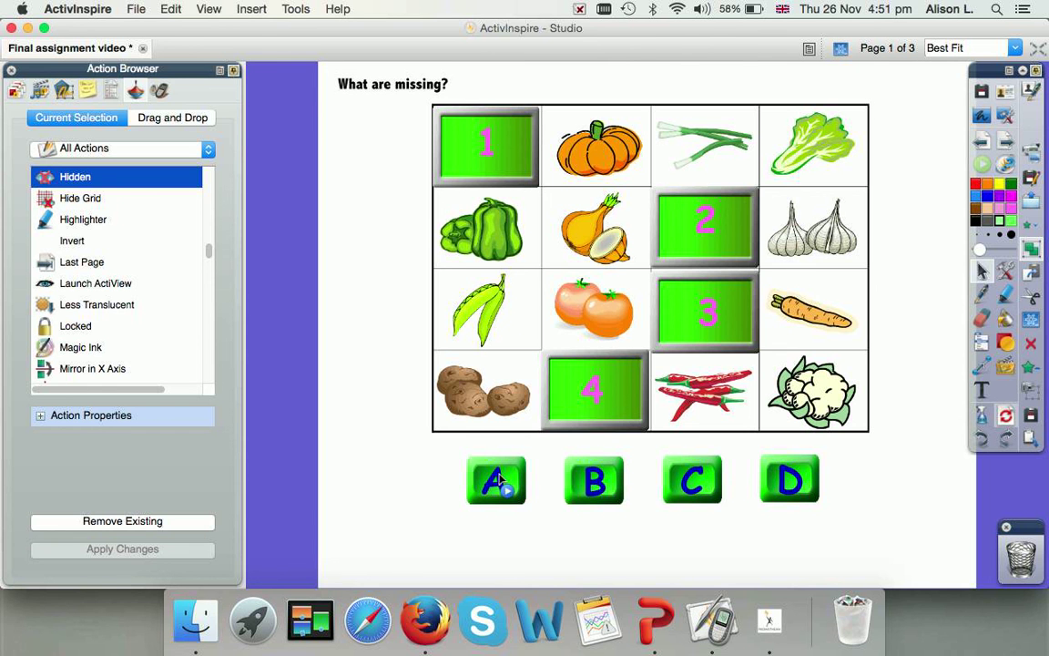
left_click(499, 483)
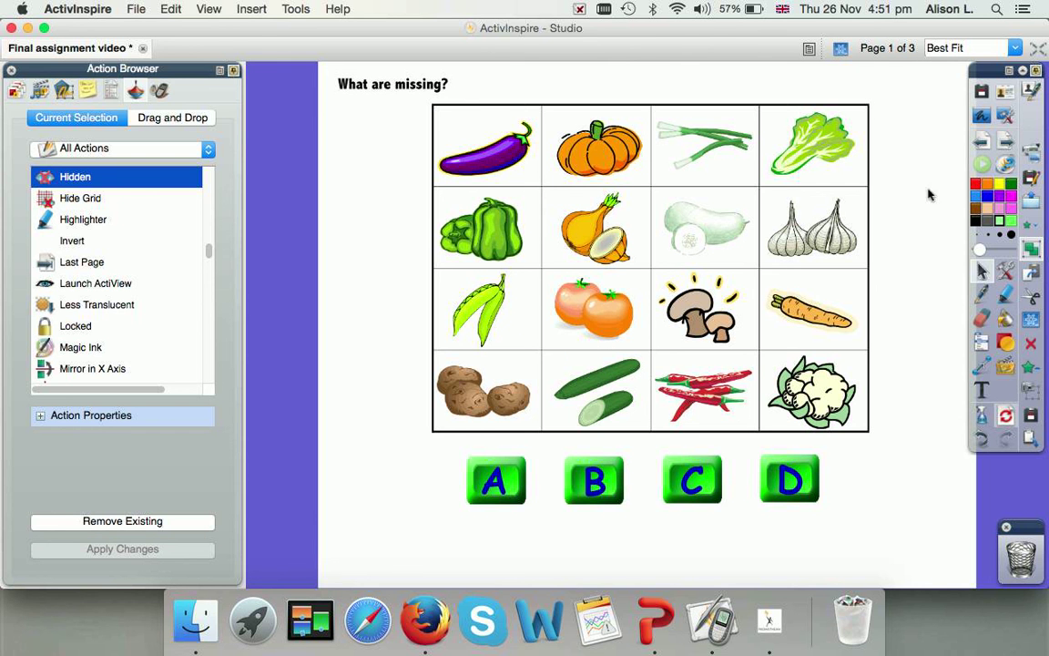
Turn on Design mode on page 1, and move the group of pink-numbered tiles off the grid squares and back into place.
left_click(840, 51)
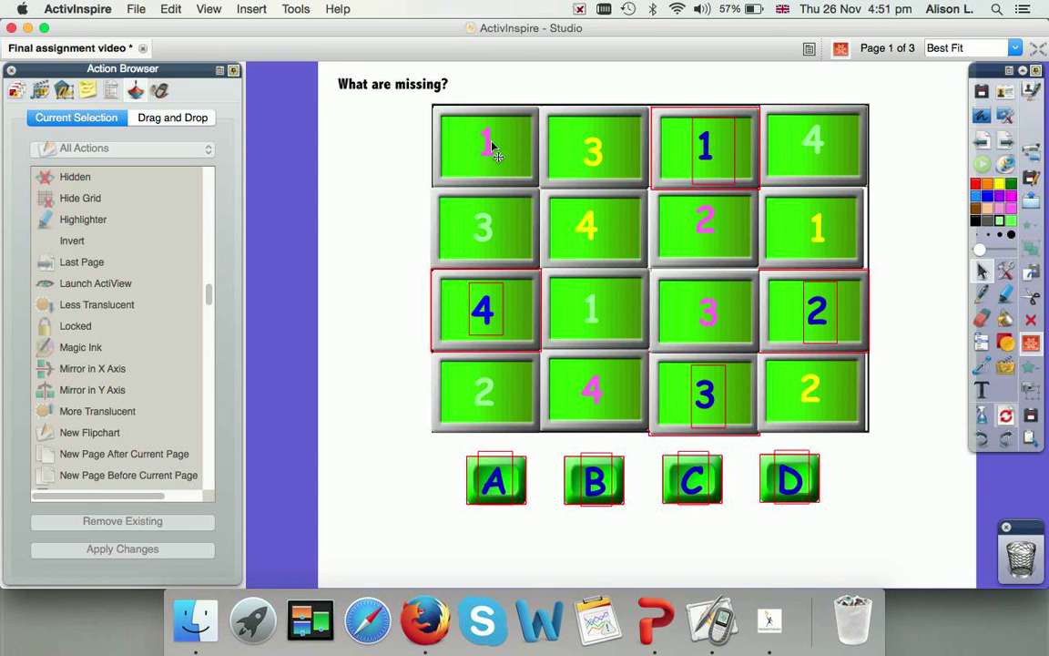
left_click(446, 129)
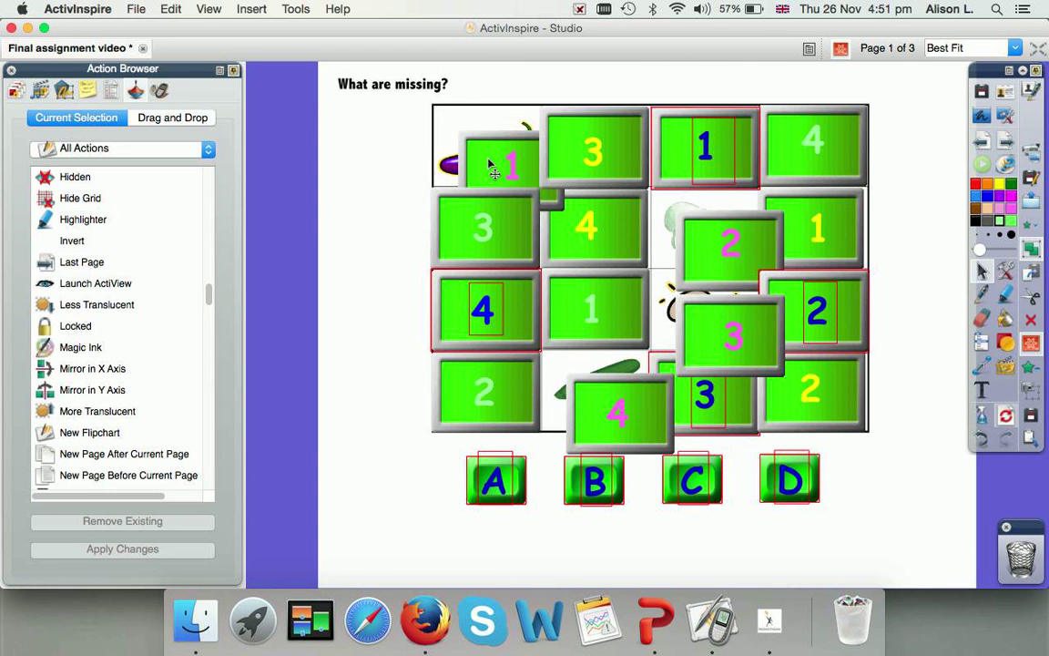
left_click_drag(457, 146, 498, 151)
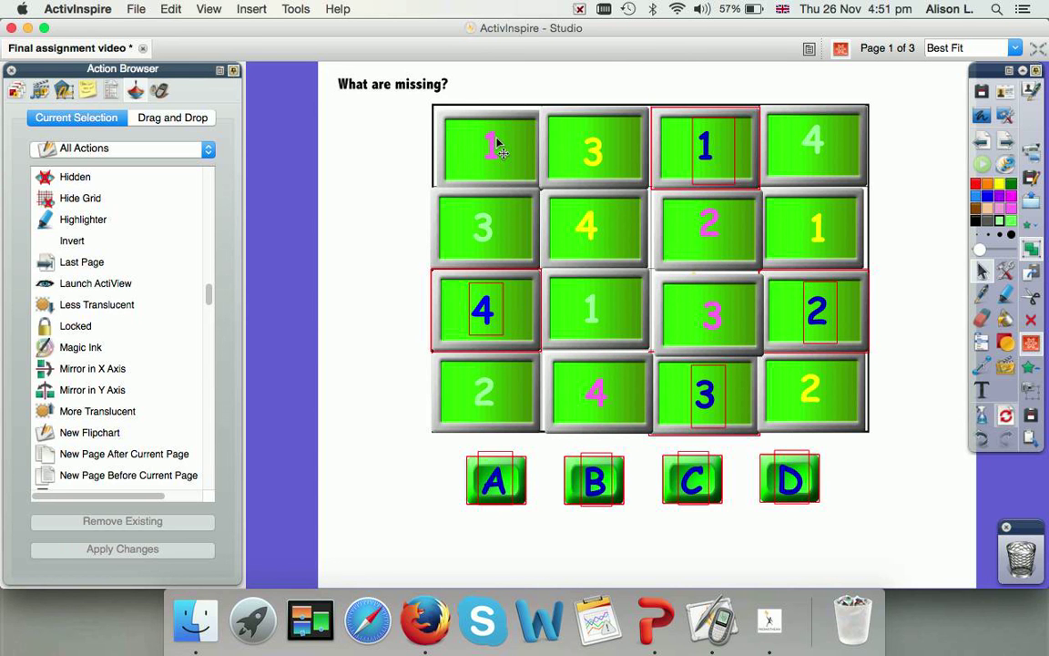
mouse_move(498, 151)
left_mouse_down()
mouse_move(510, 145)
mouse_move(492, 140)
left_mouse_up()
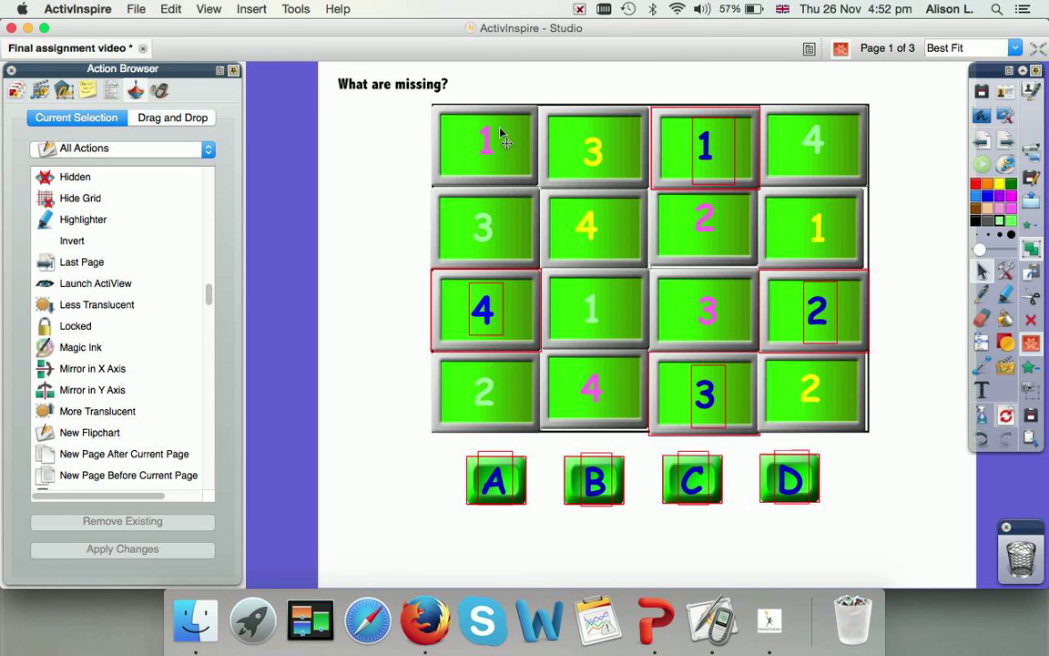
Leave Design mode and toggle the pink-numbered tiles on and off with button A.
left_click(840, 49)
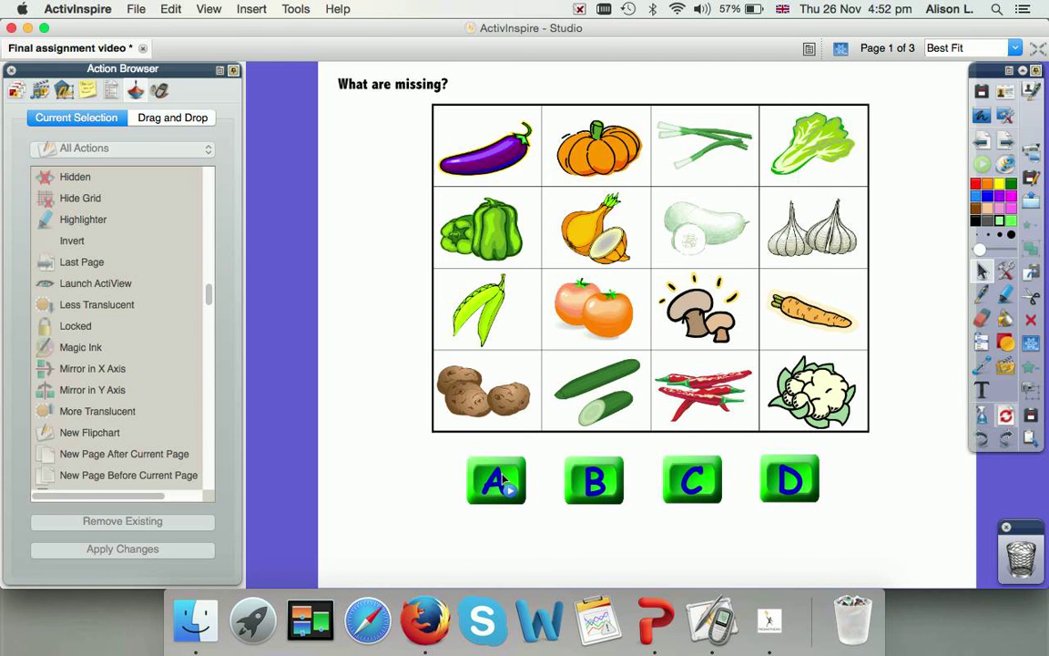
left_click(500, 483)
left_click(497, 487)
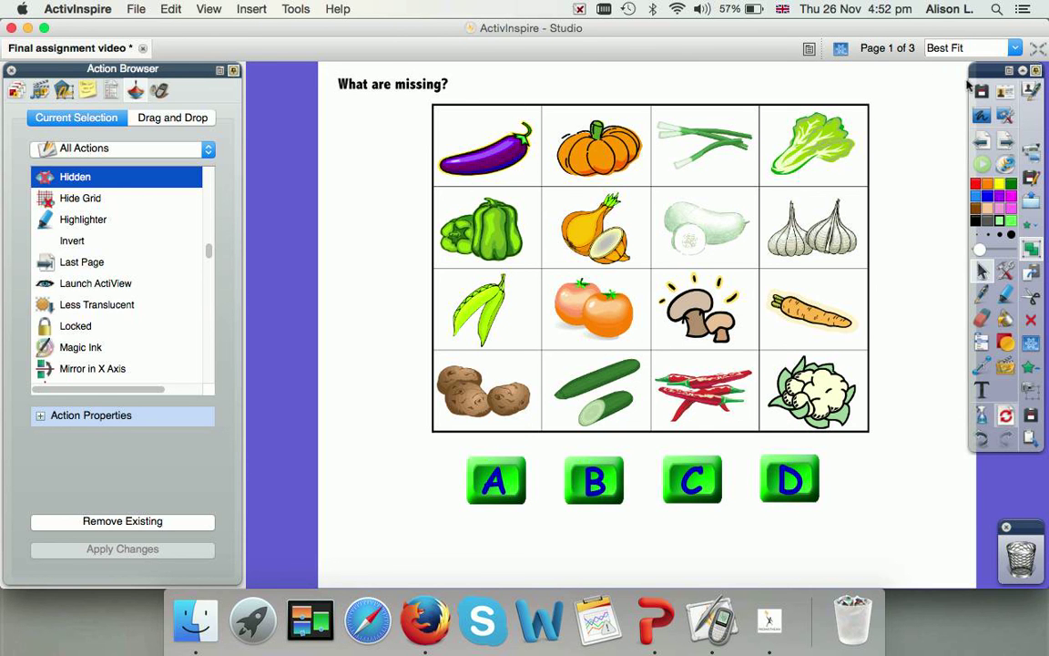
Switch to Desktop Tools and minimise the browser window showing the turnip photo.
left_click(1005, 116)
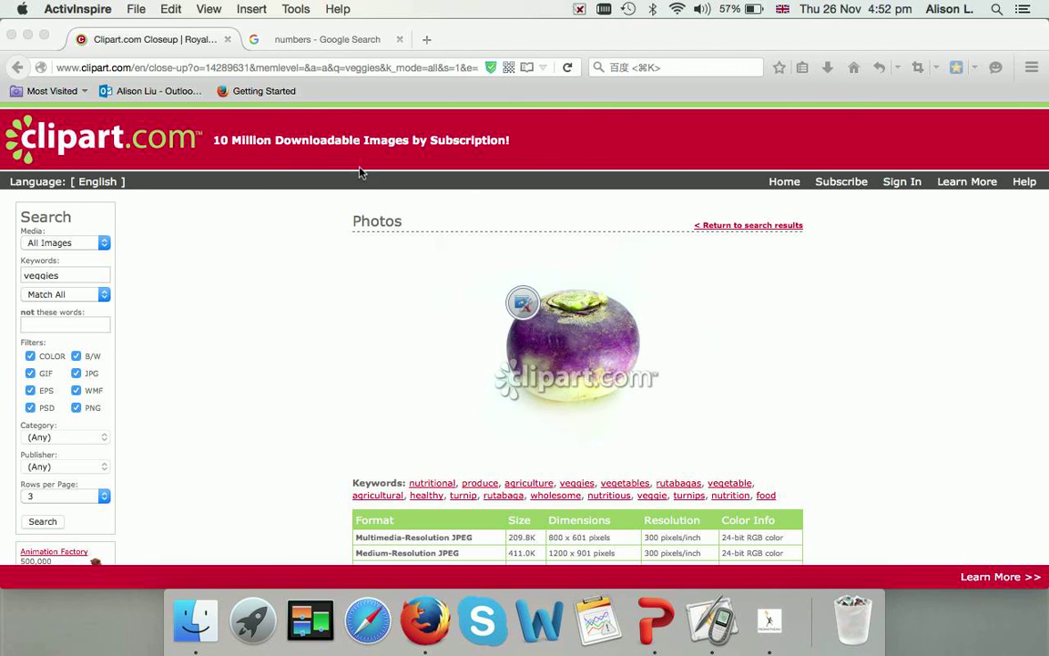
left_click(28, 36)
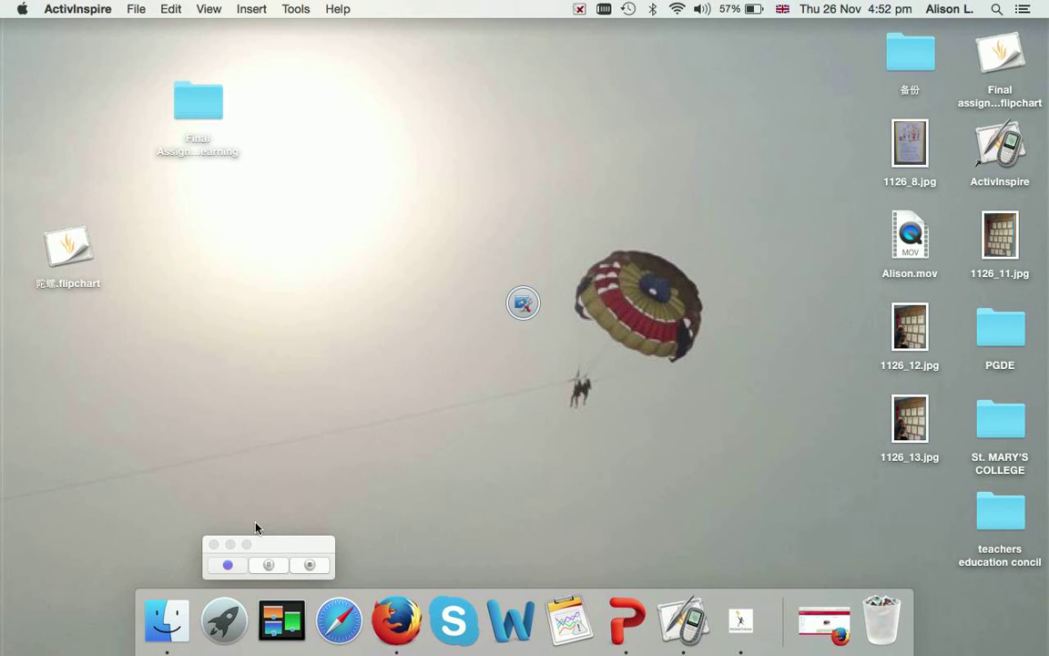